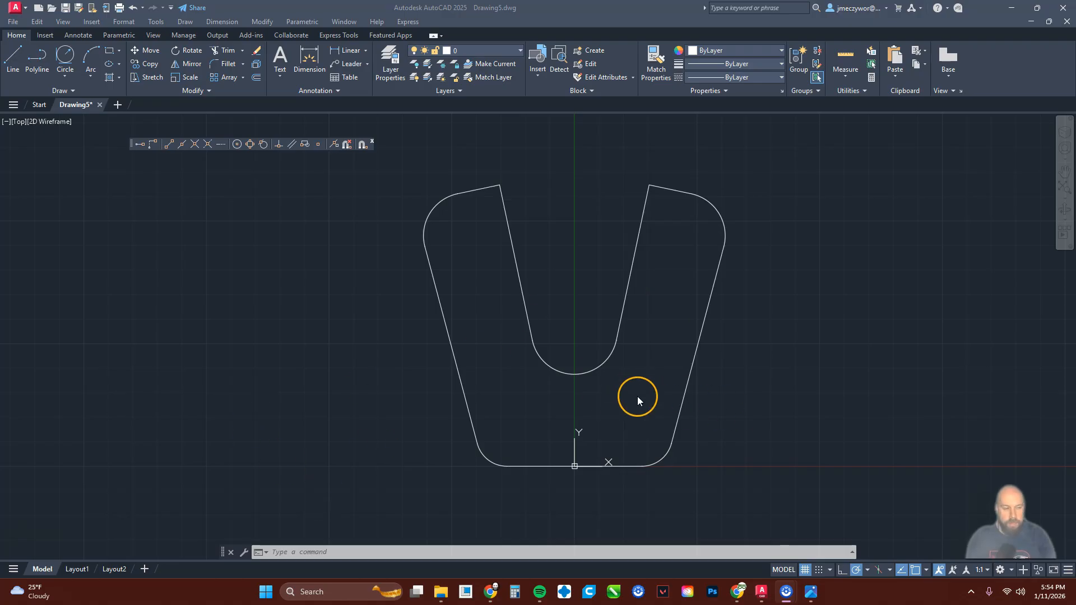
# Step: Examine the overall shape and dimensions in the V-SLIDE PLATE.png reference image
pyautogui.moveTo(1075, 157); pyautogui.dragTo(568, 63)
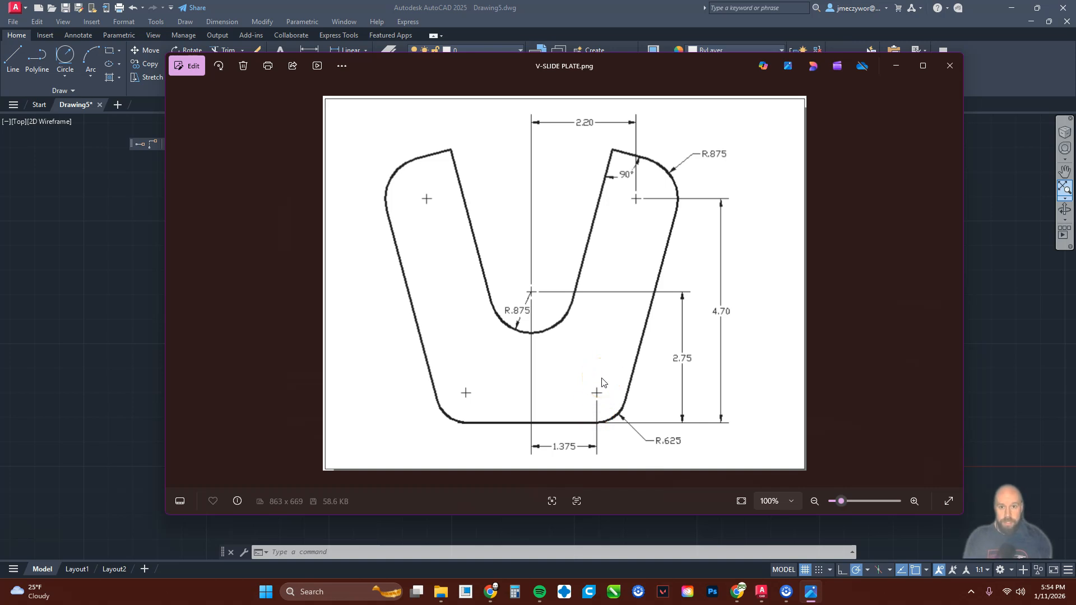
pyautogui.moveTo(591, 70)
pyautogui.mouseDown()
pyautogui.moveTo(1075, 114)
pyautogui.moveTo(1075, 124)
pyautogui.mouseUp()
pyautogui.click(853, 329)
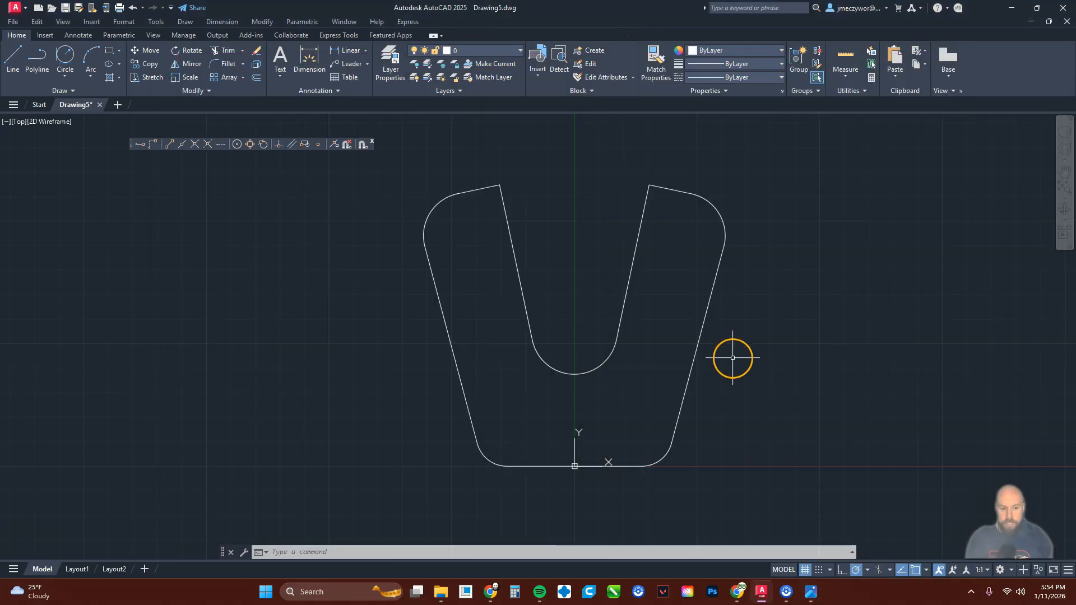
# Step: Create a new drawing from scratch with Imperial defaults and accept 1 as the STARTUP system variable's value
pyautogui.click(40, 8)
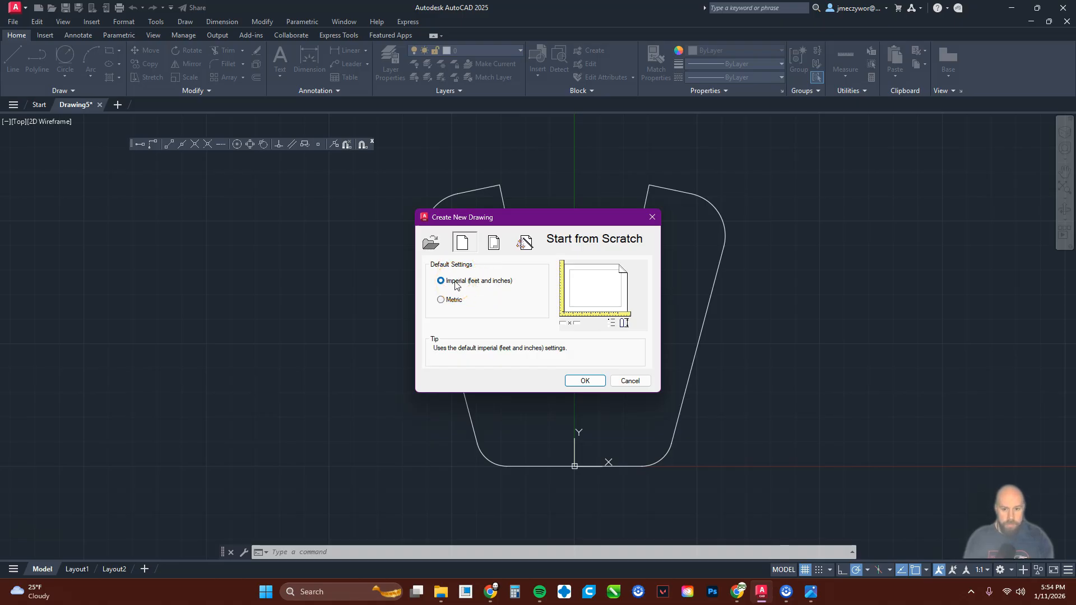
pyautogui.click(583, 381)
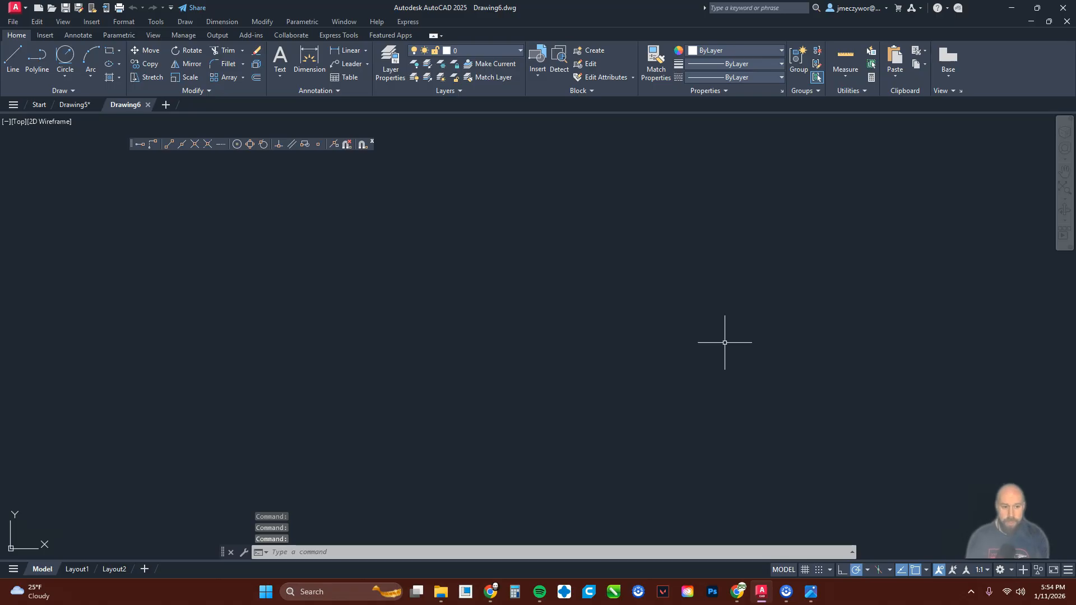
pyautogui.write('startu')
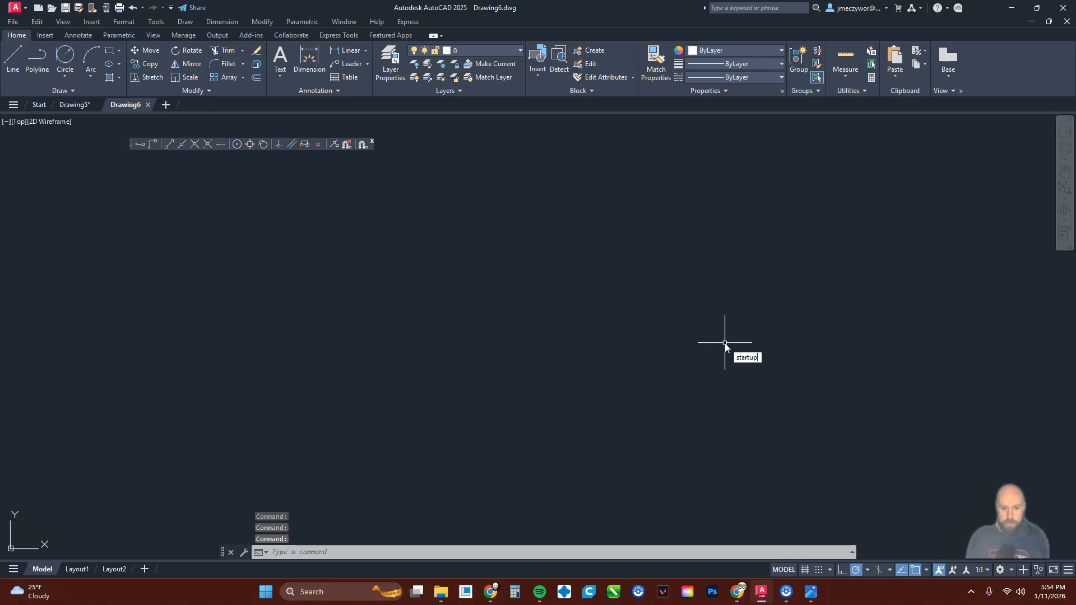
pyautogui.write('p')
pyautogui.press('Return')
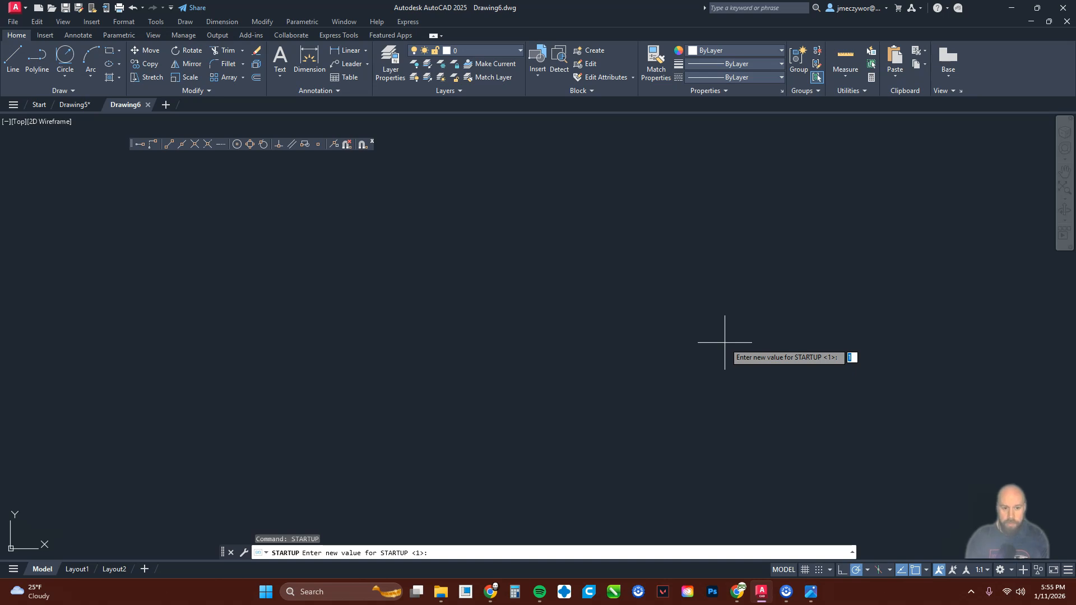
pyautogui.press('Return')
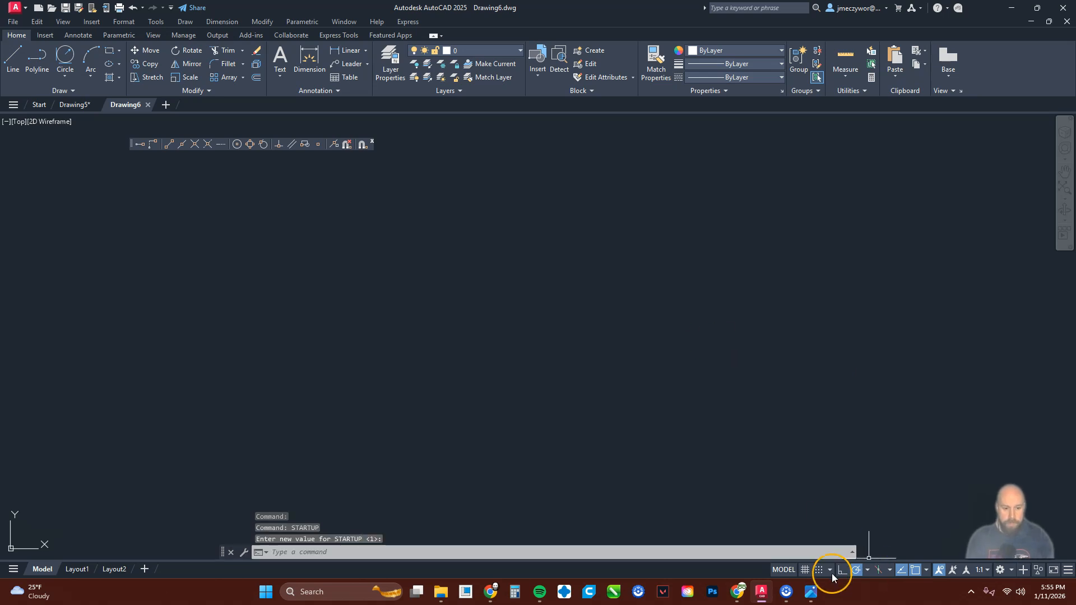
# Step: Turn on the grid display in the new drawing
pyautogui.click(805, 570)
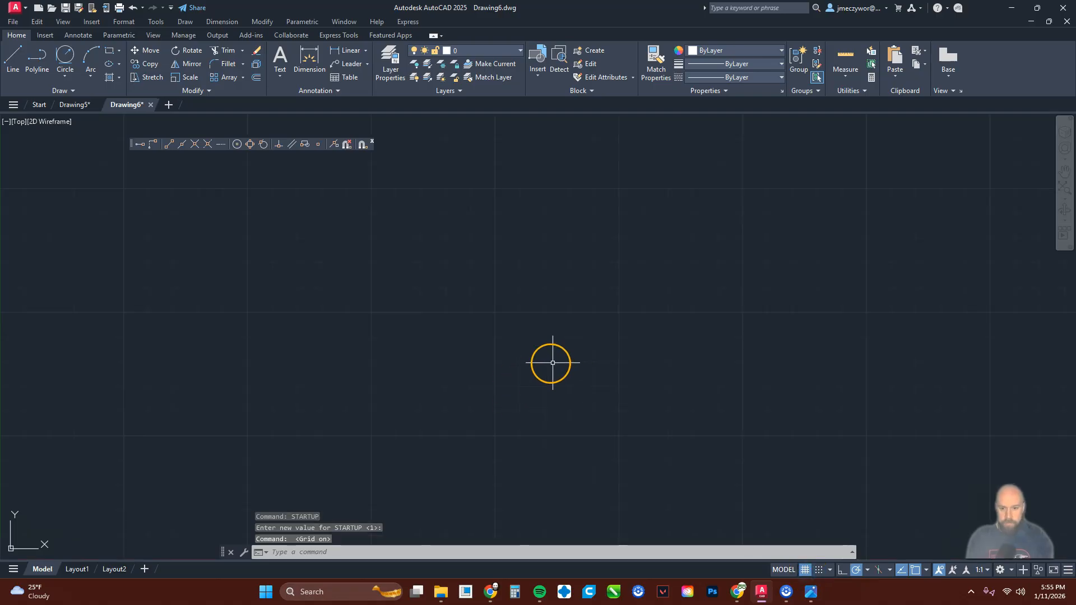
pyautogui.moveTo(473, 382)
pyautogui.mouseDown(button='middle')
pyautogui.moveTo(613, 339)
pyautogui.moveTo(663, 297)
pyautogui.mouseUp(button='middle')
pyautogui.moveTo(515, 417); pyautogui.dragTo(925, 334, button='middle')
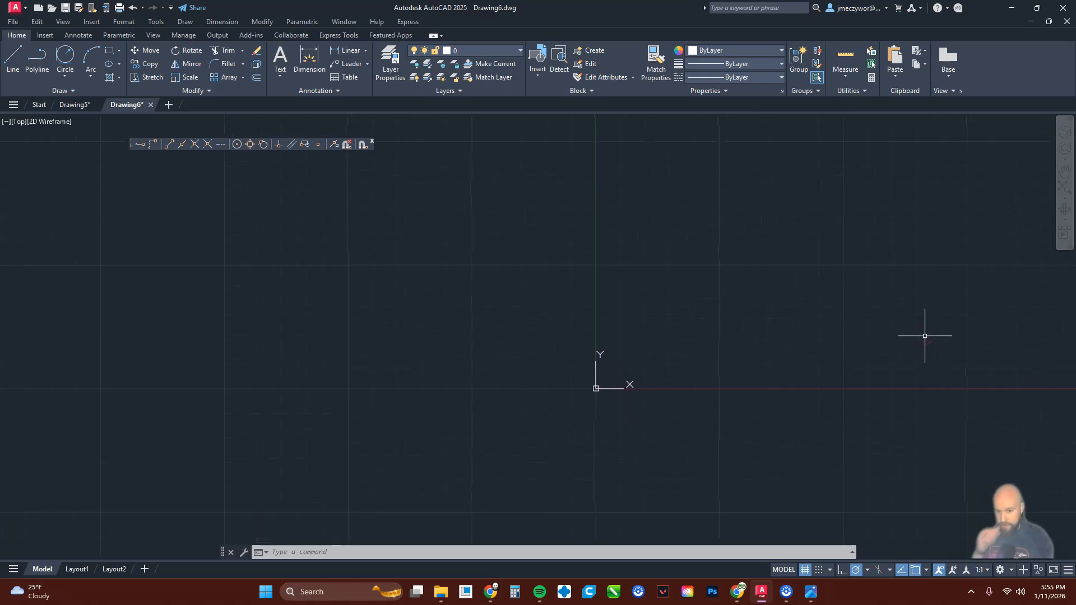
# Step: Study the V-slide plate reference image for the base's centre point and the horizontal and vertical location dimensions
pyautogui.moveTo(1069, 262)
pyautogui.mouseDown()
pyautogui.moveTo(731, 101)
pyautogui.moveTo(622, 81)
pyautogui.mouseUp()
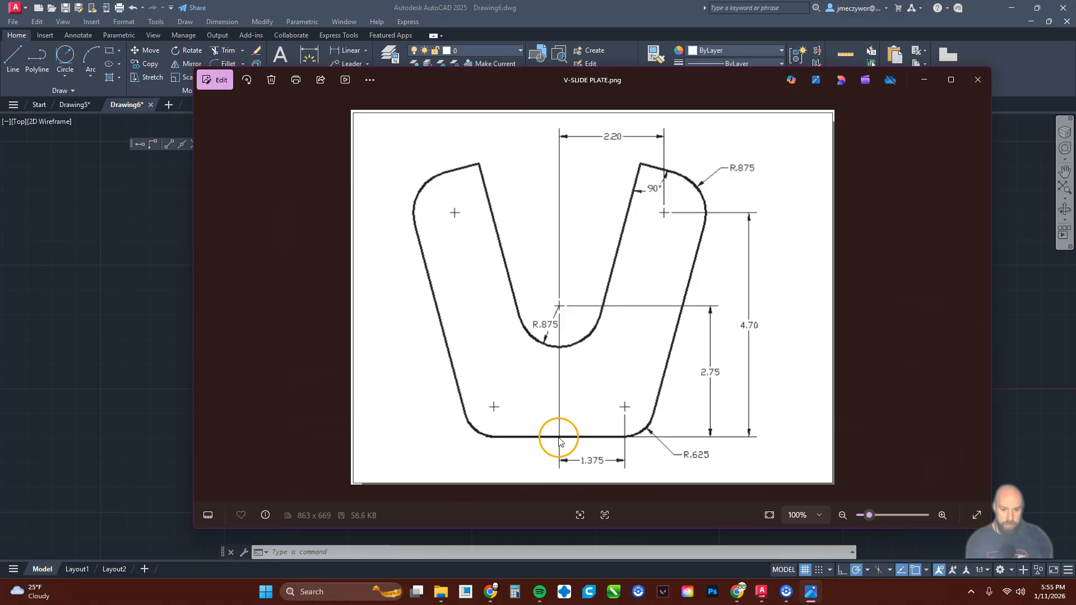
pyautogui.press('ctrl')
pyautogui.press('ctrl')
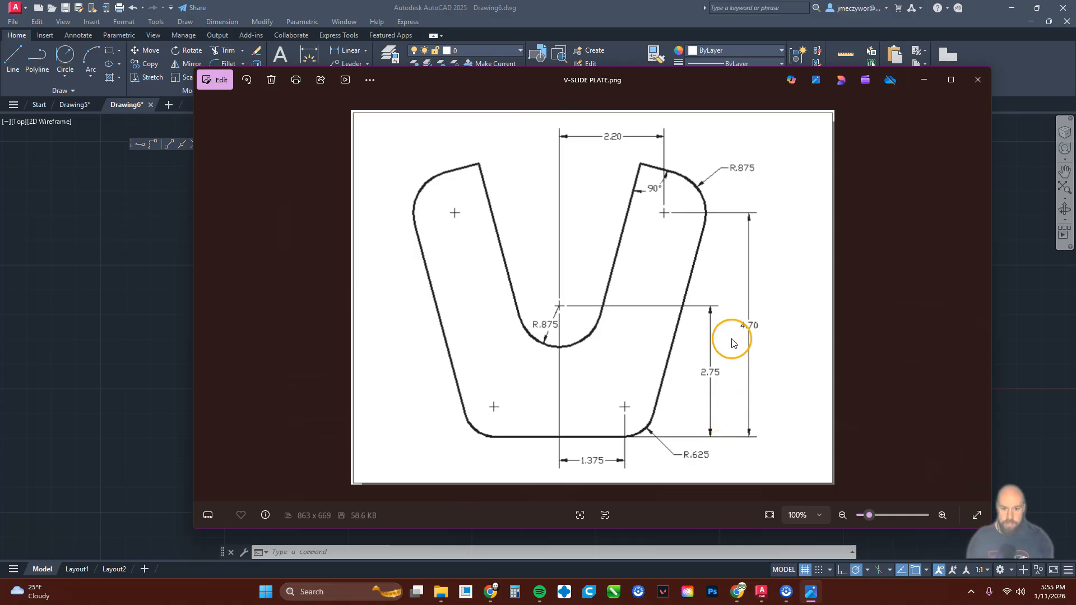
pyautogui.moveTo(653, 78)
pyautogui.mouseDown()
pyautogui.moveTo(1075, 226)
pyautogui.moveTo(1075, 235)
pyautogui.mouseUp()
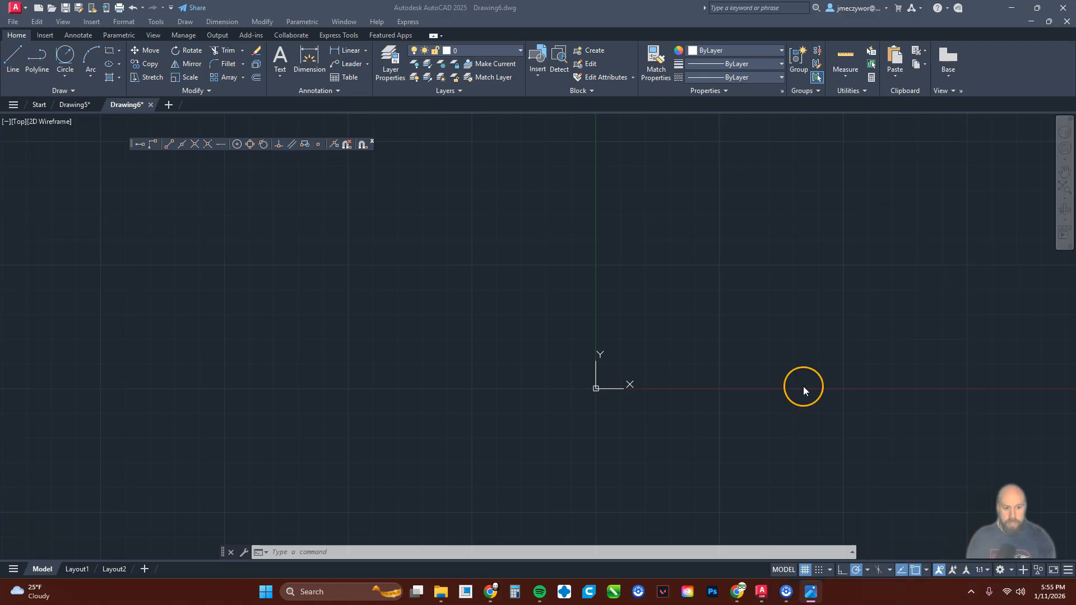
pyautogui.click(699, 330)
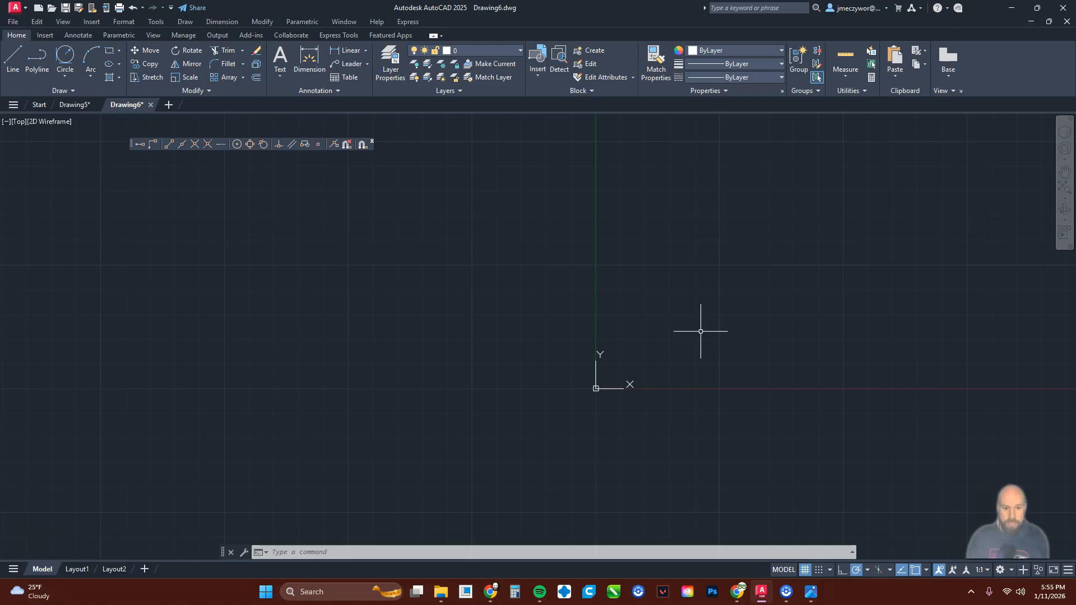
# Step: Draw a horizontal line from the origin 0,0 with a length of 1.375 at an angle of 0 degrees
pyautogui.write('l')
pyautogui.press('Return')
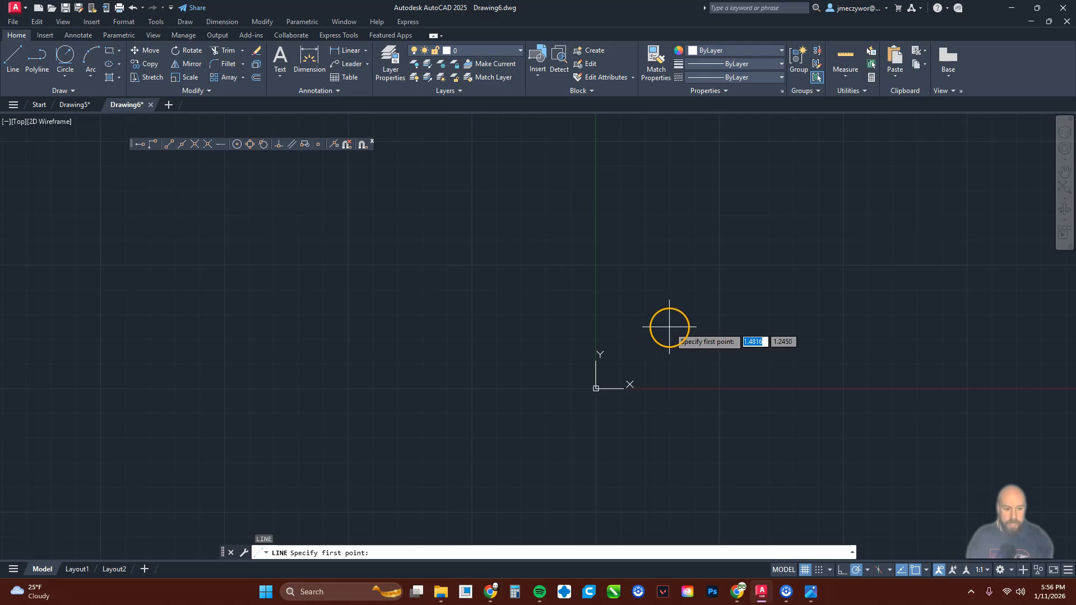
pyautogui.write('0')
pyautogui.press('Tab')
pyautogui.write('0')
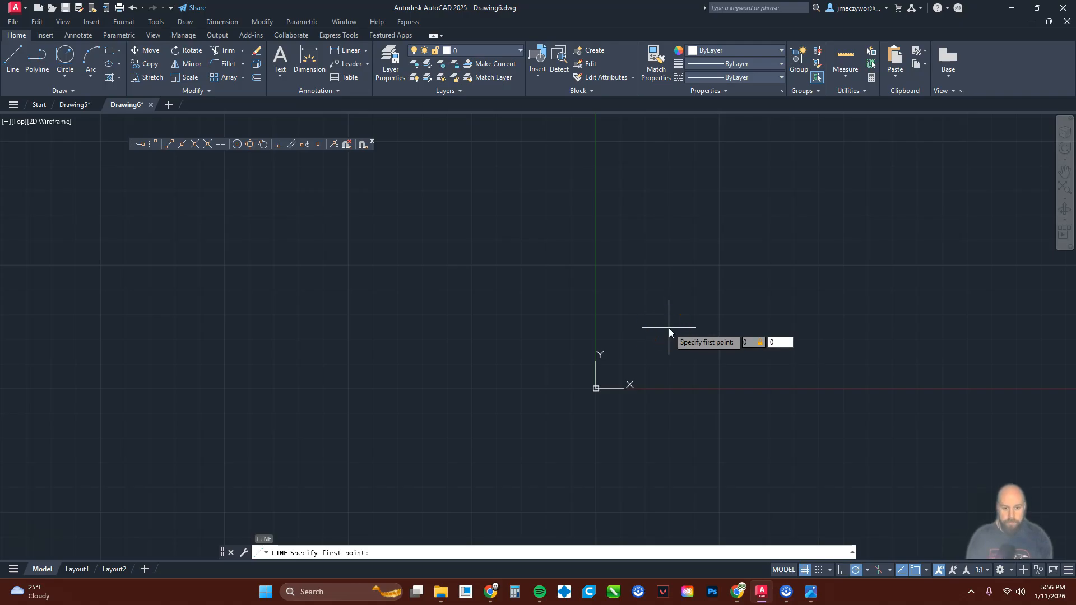
pyautogui.press('Return')
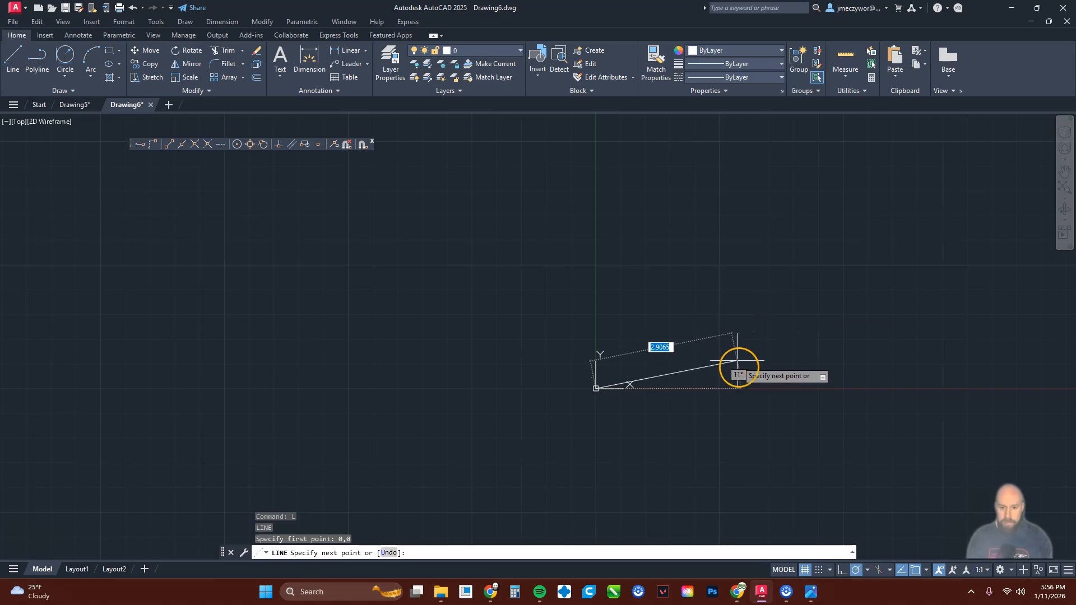
pyautogui.press('shift')
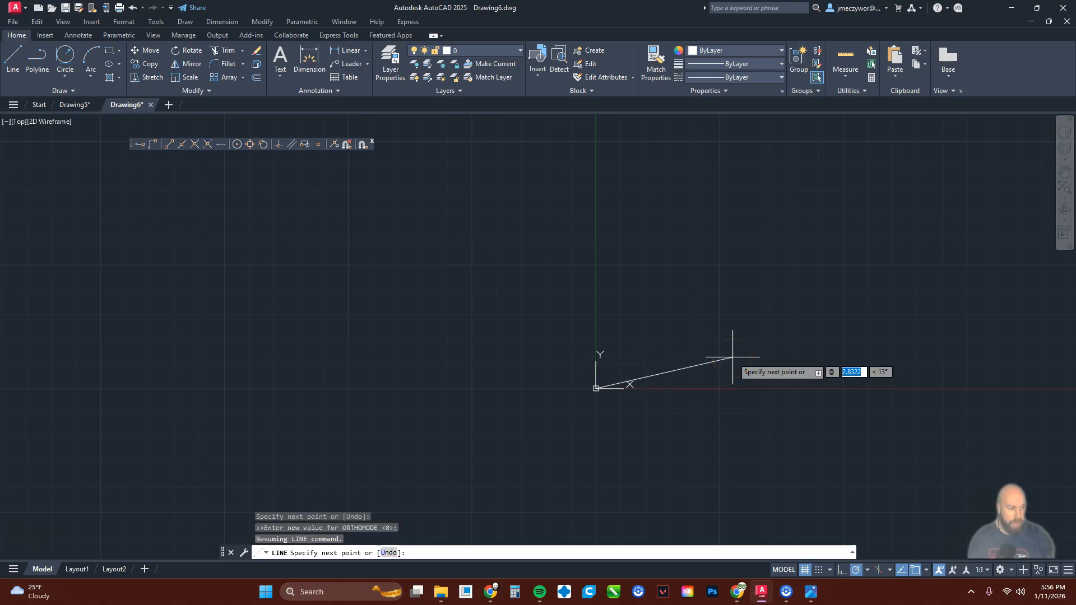
pyautogui.write('1.375')
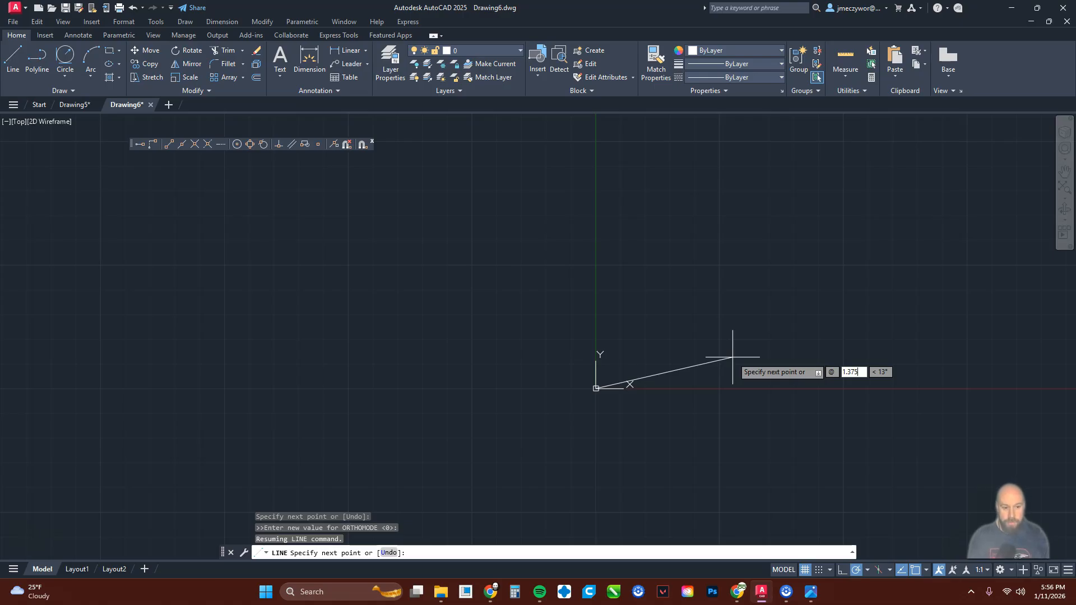
pyautogui.press('Tab')
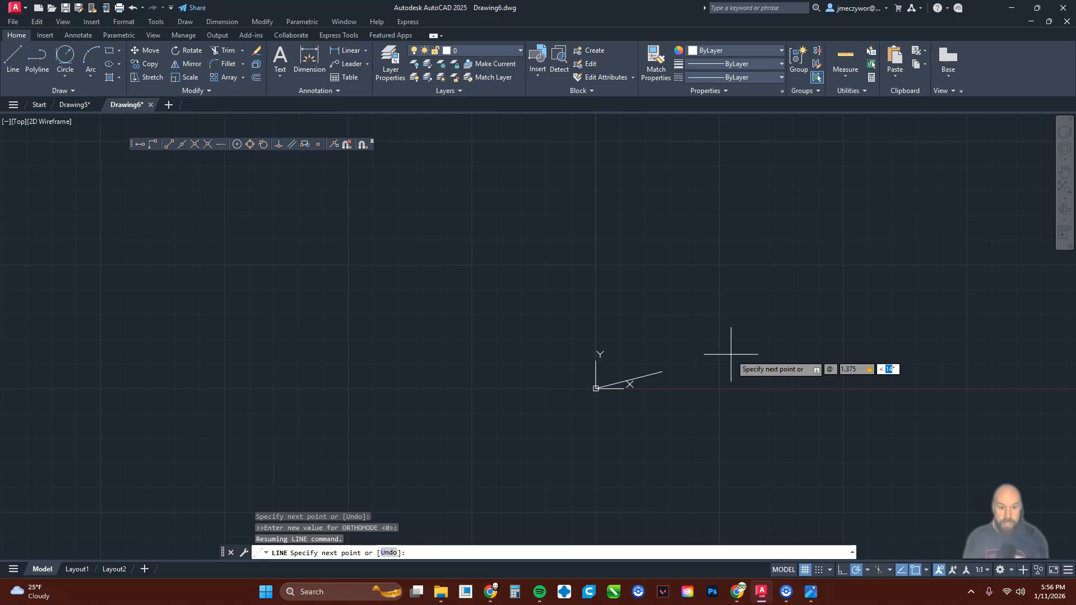
pyautogui.write('0')
pyautogui.press('Return')
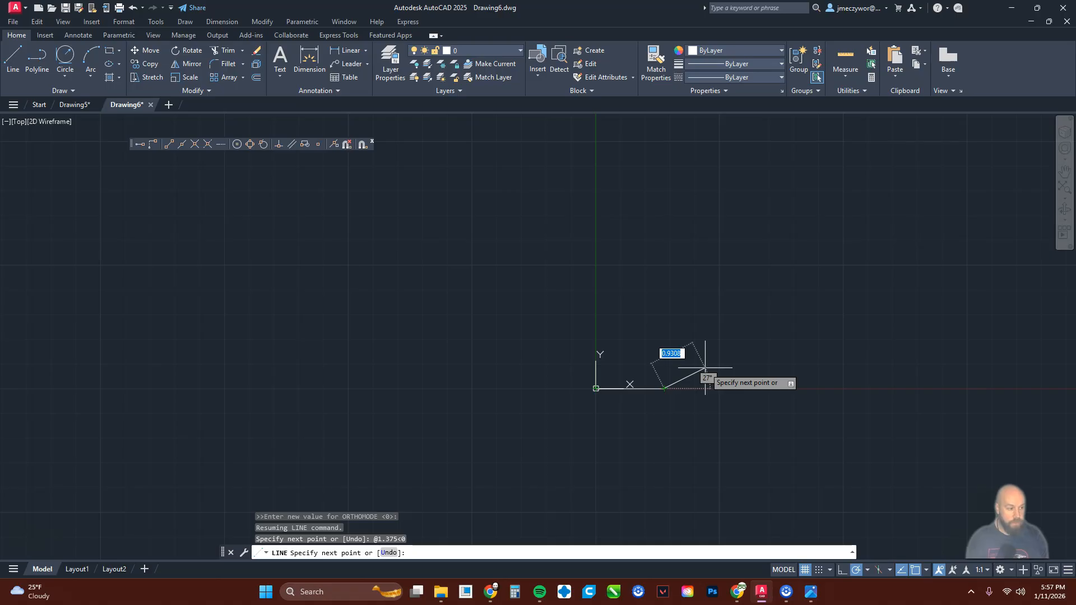
# Step: Check the corner radius in the reference image and add a .625 line at 90 degrees from the base line's right end
pyautogui.moveTo(1075, 63); pyautogui.dragTo(608, 60)
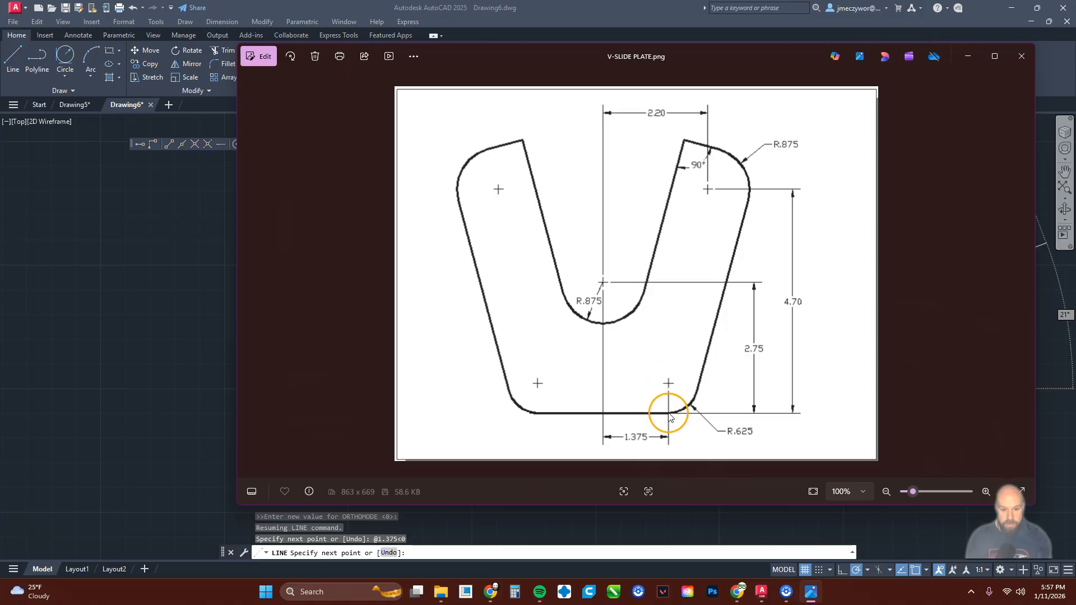
pyautogui.moveTo(714, 57); pyautogui.dragTo(1075, 59)
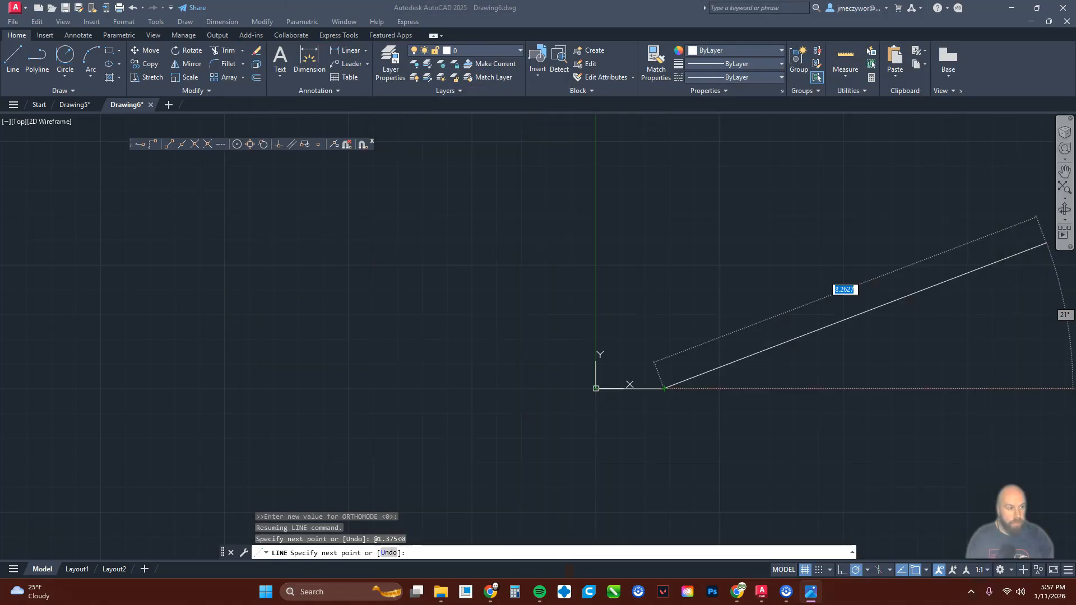
pyautogui.click(700, 324)
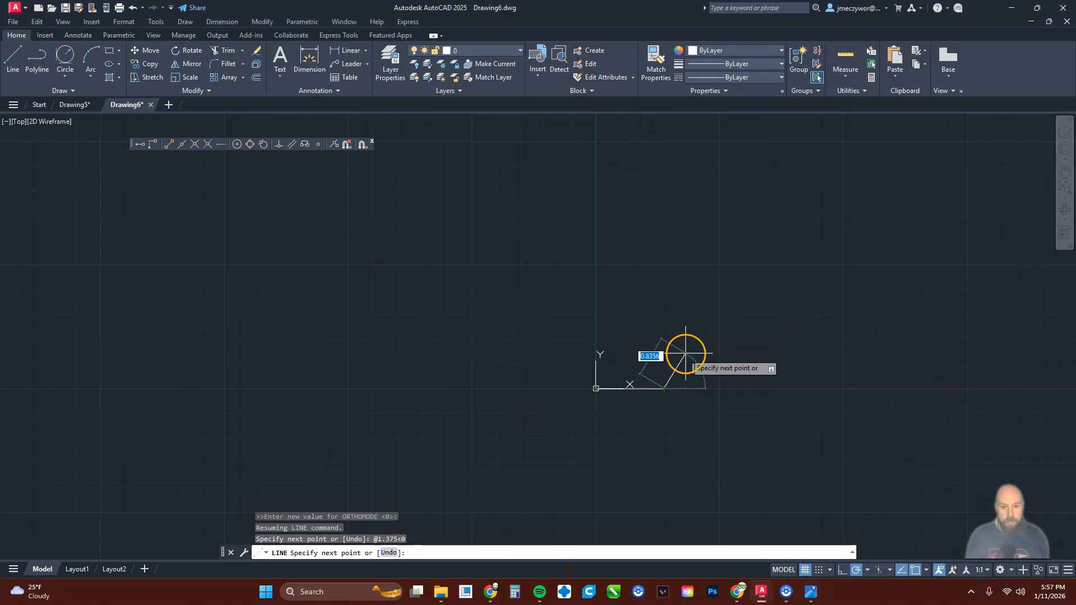
pyautogui.write('@')
pyautogui.write('.625')
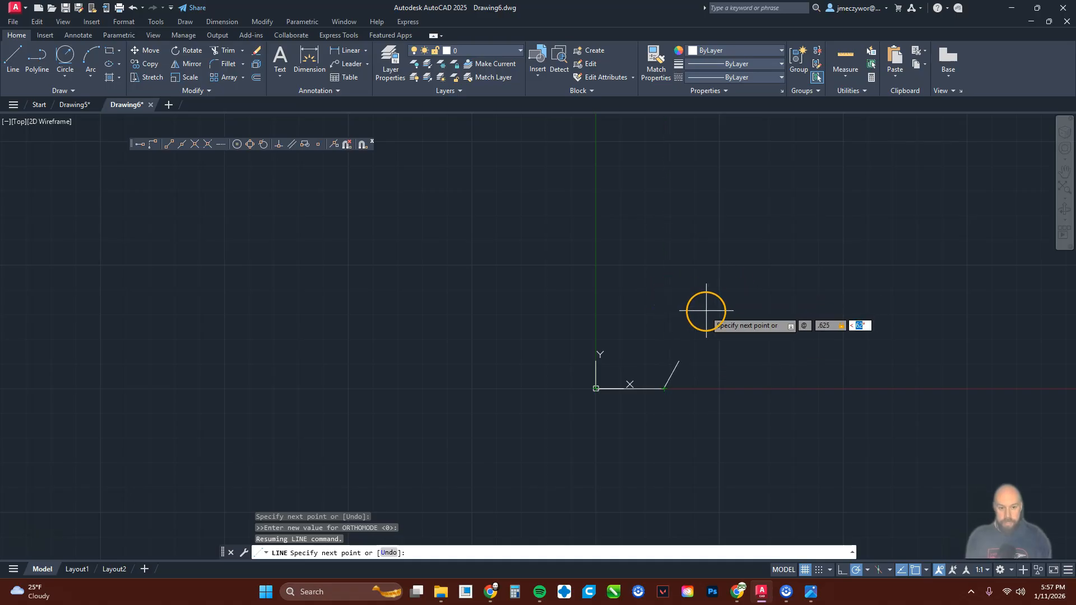
pyautogui.press('Return')
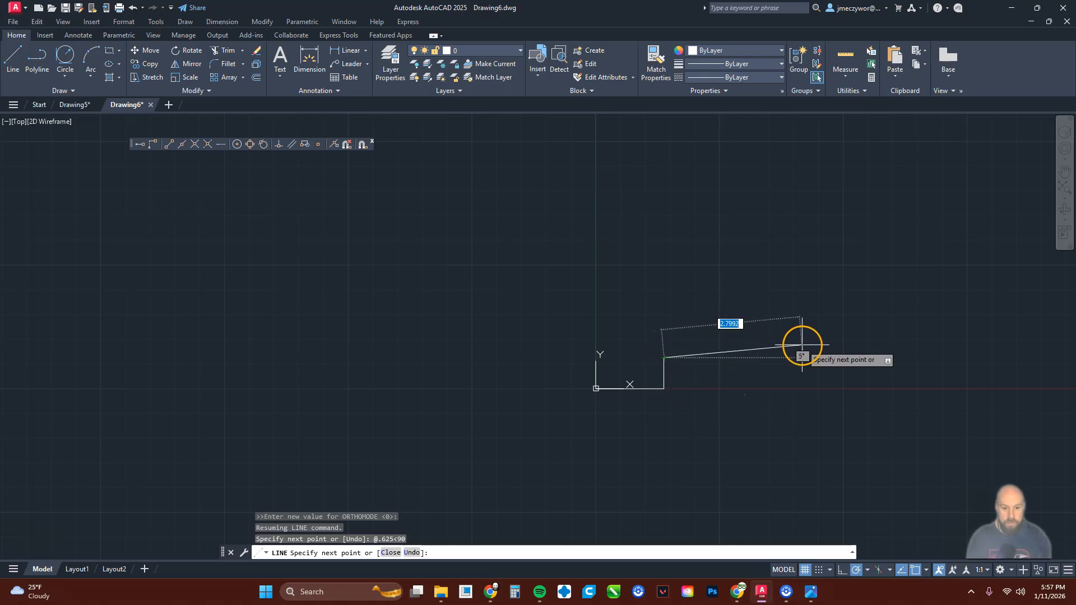
pyautogui.press('Escape')
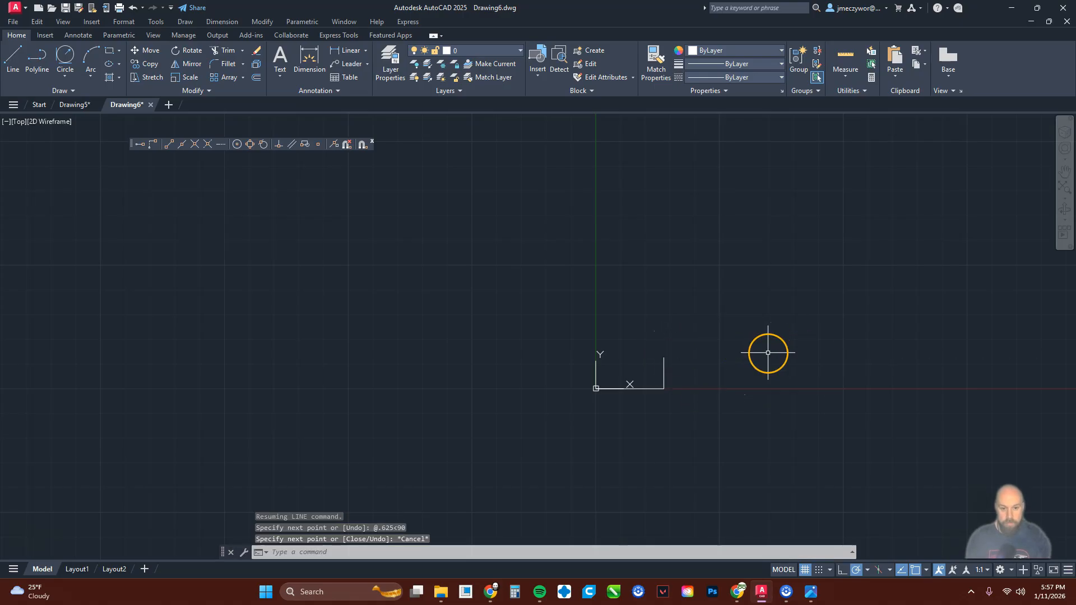
# Step: Draw a circle centred on the vertical line's upper end, with its radius reaching the base line's right endpoint
pyautogui.write('c')
pyautogui.press('Return')
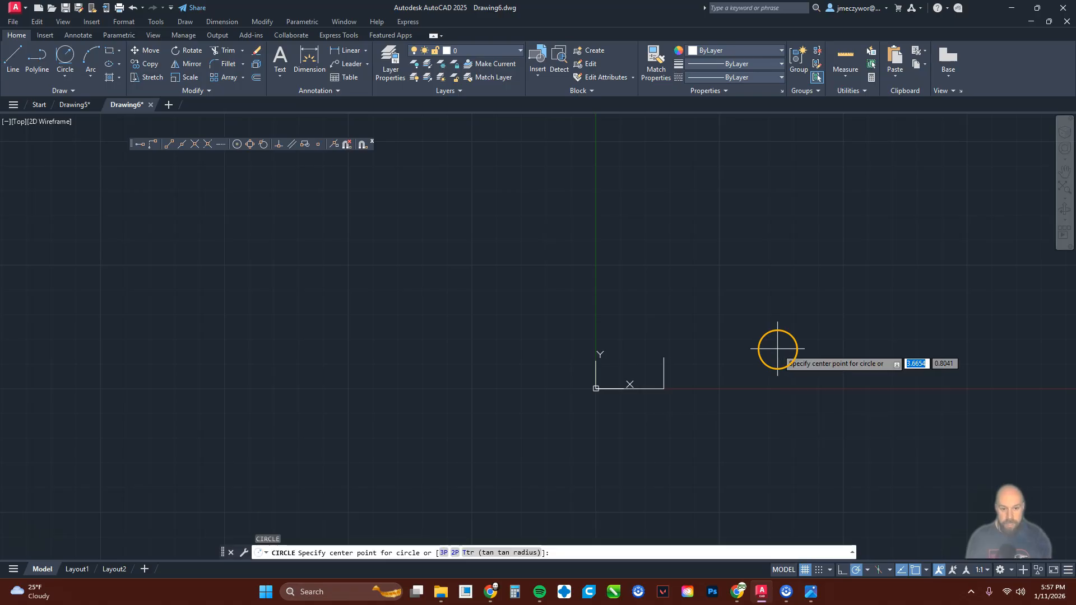
pyautogui.click(664, 357)
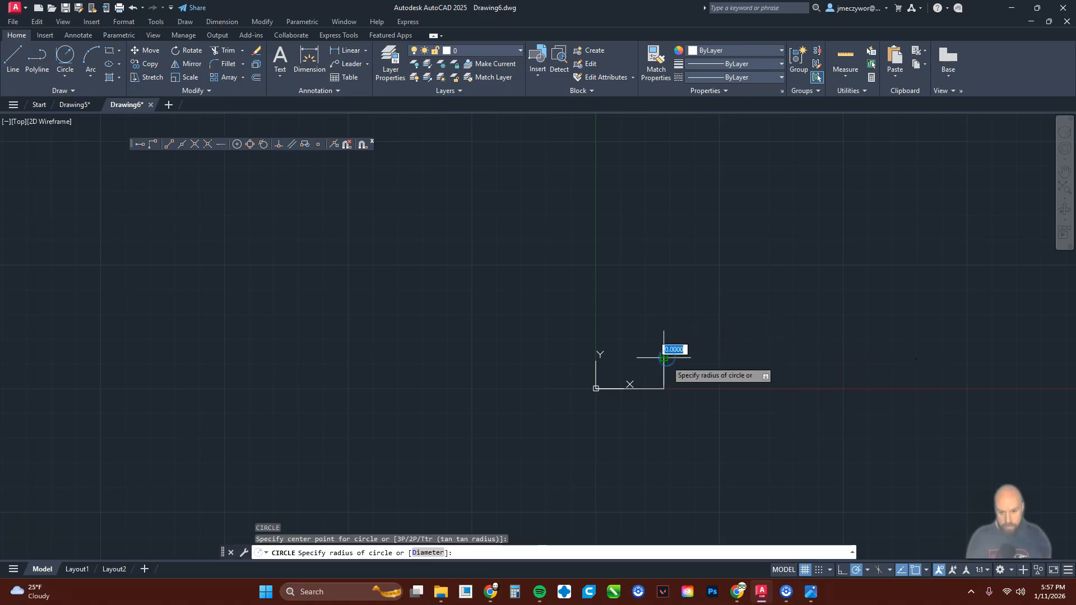
pyautogui.click(664, 389)
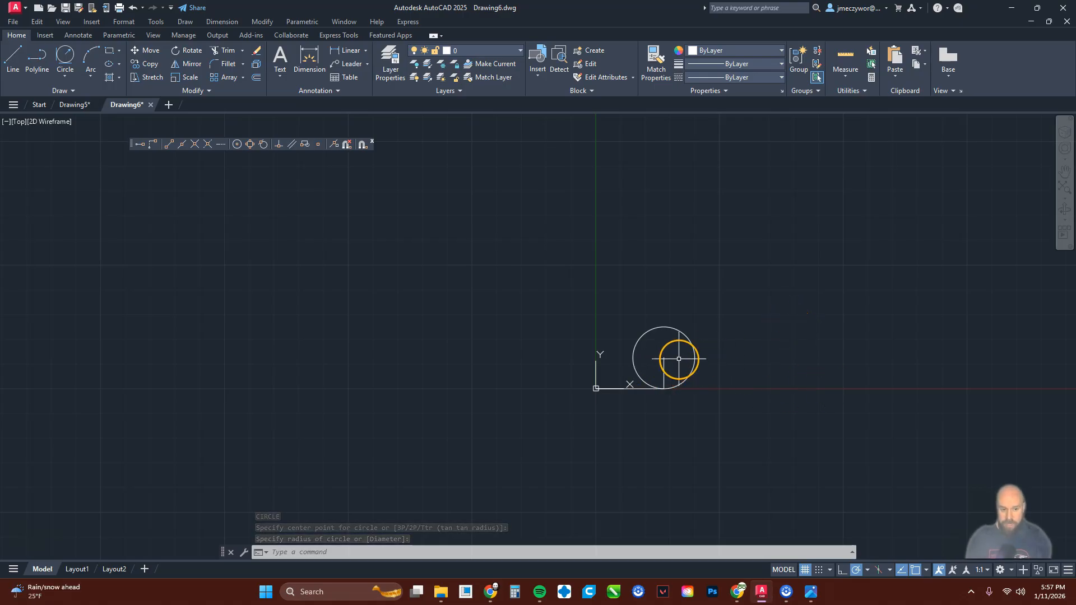
# Step: Erase the vertical construction line inside the circle
pyautogui.write('E')
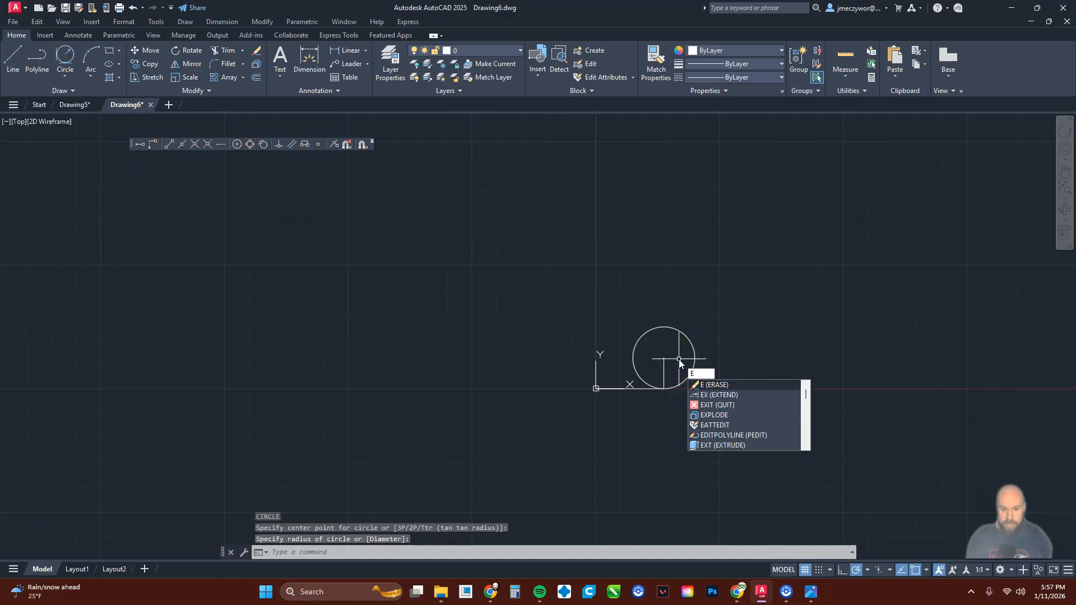
pyautogui.press('Return')
pyautogui.click(663, 372)
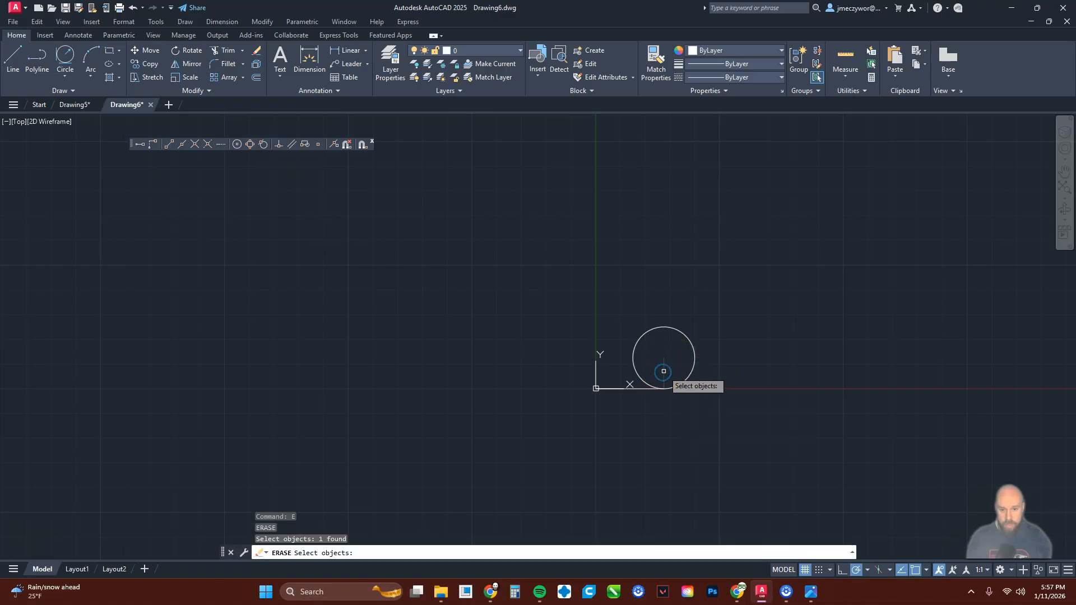
pyautogui.press('Return')
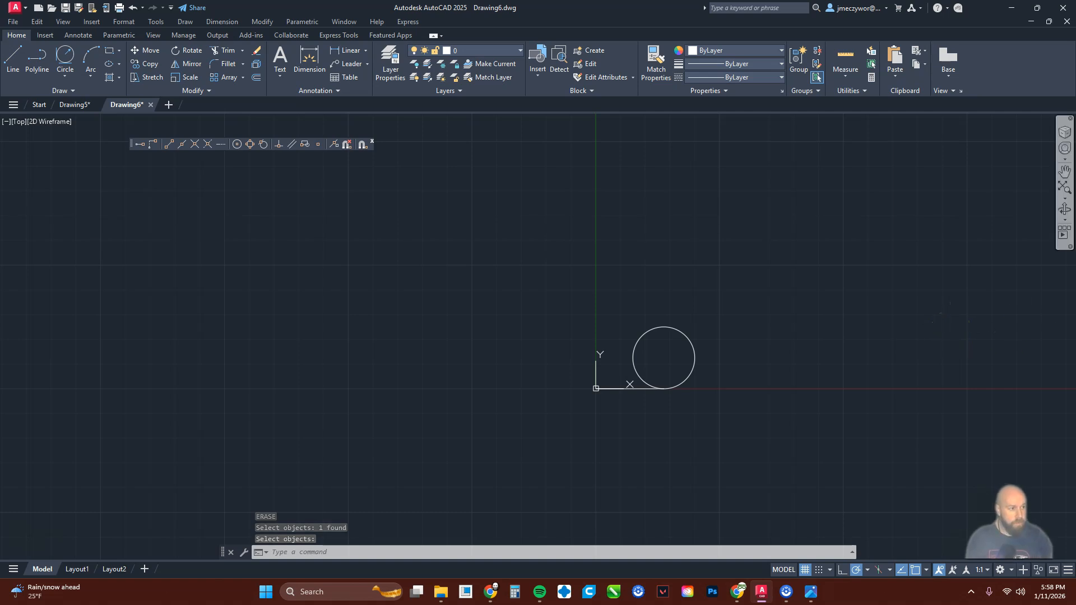
# Step: Review the reference image for the arc centre locations and radii above the plate's base
pyautogui.moveTo(1075, 47); pyautogui.dragTo(521, 92)
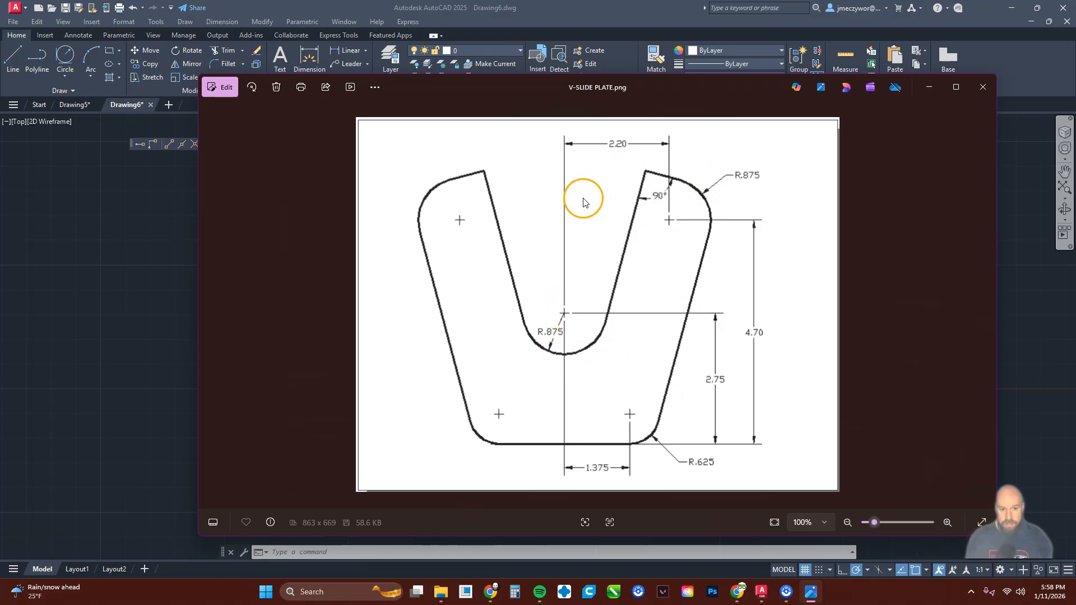
pyautogui.moveTo(711, 85); pyautogui.dragTo(1075, 138)
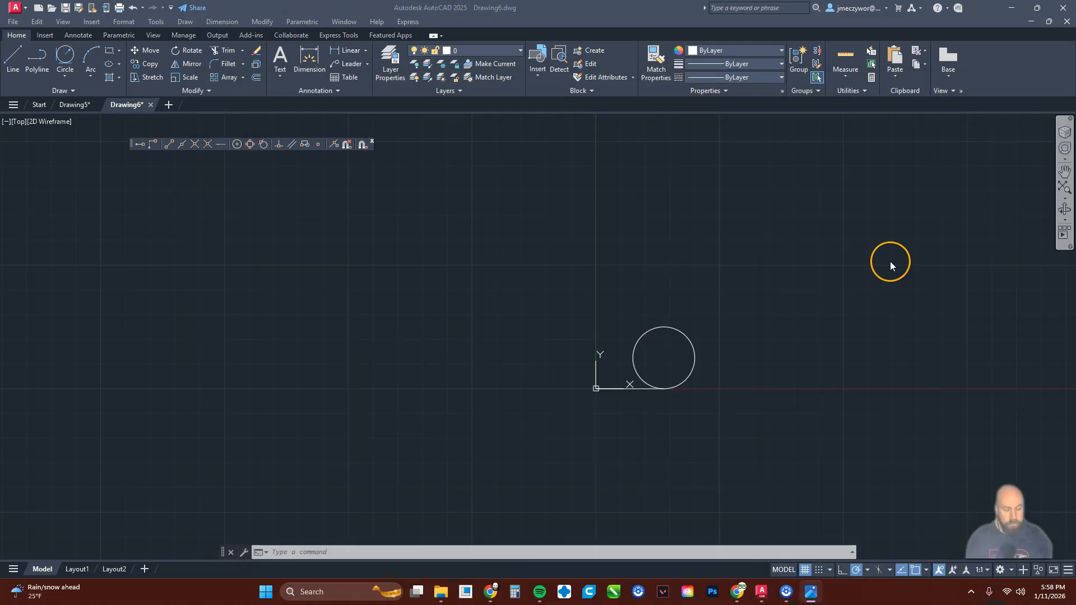
pyautogui.click(719, 365)
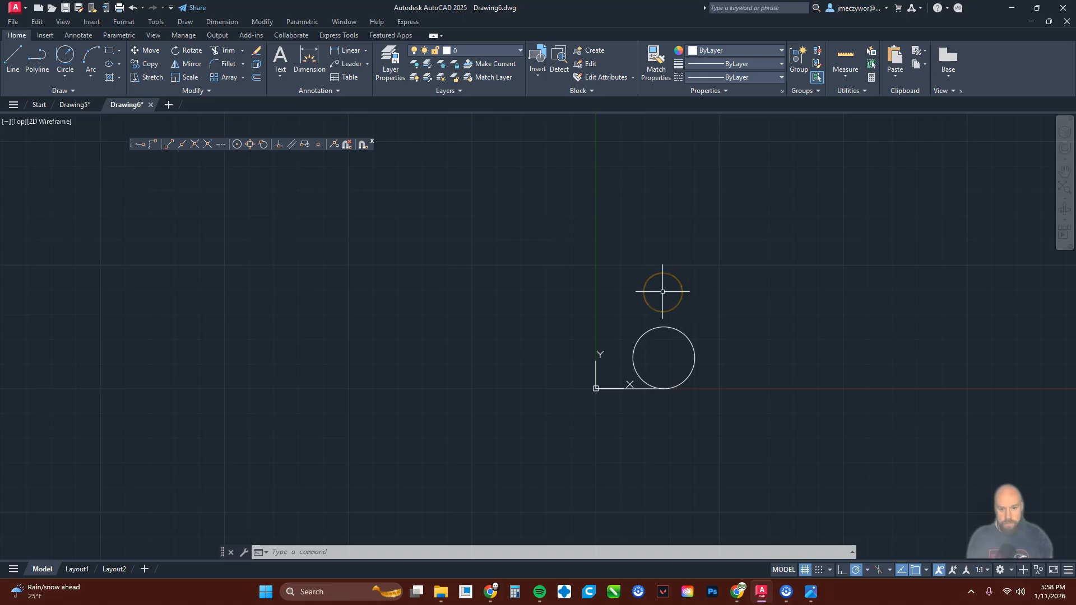
# Step: Check the reference image for the inner arc's position and draw a circle centred at 0,2.75 with a radius of .875
pyautogui.press('Return')
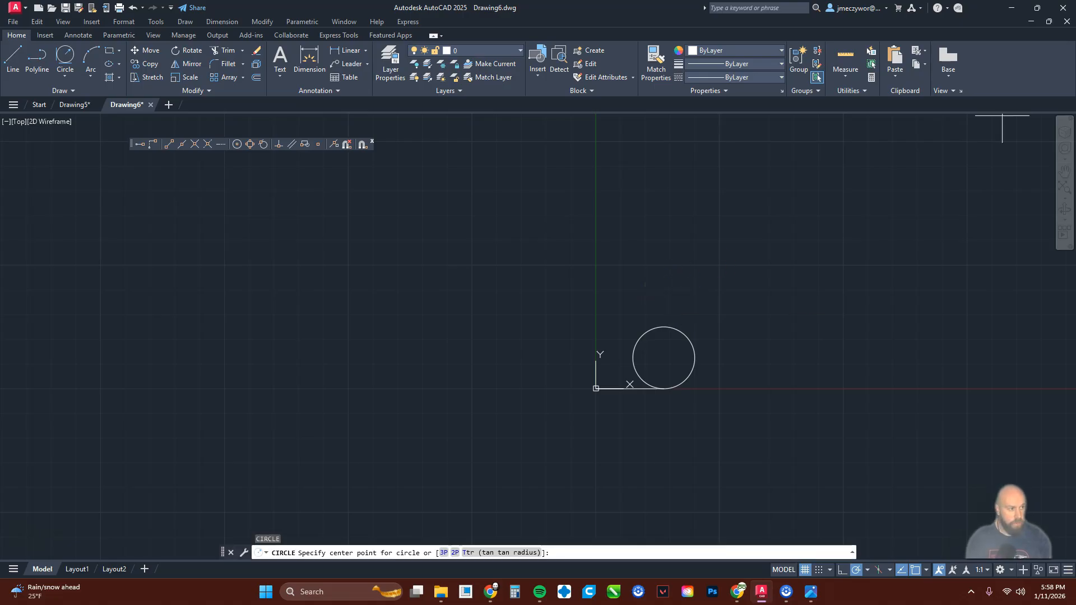
pyautogui.click(811, 591)
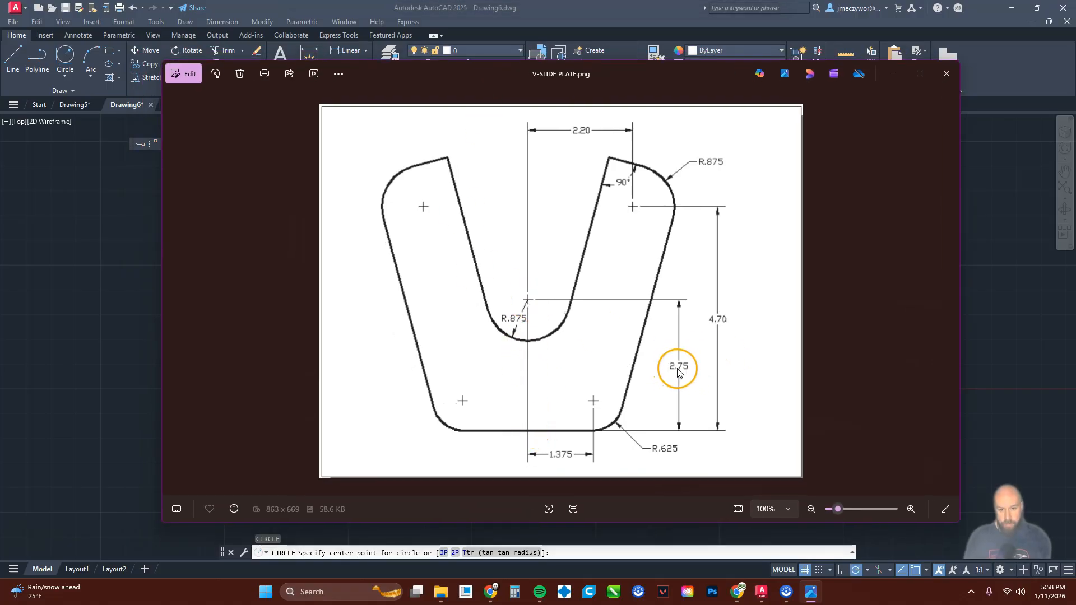
pyautogui.moveTo(615, 76); pyautogui.dragTo(1075, 87)
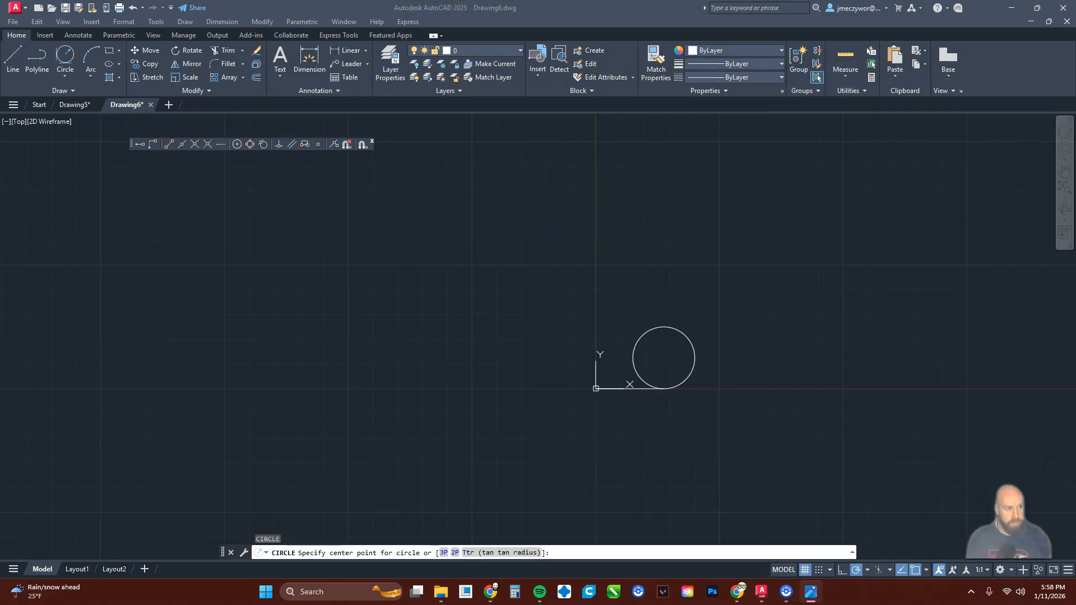
pyautogui.click(678, 237)
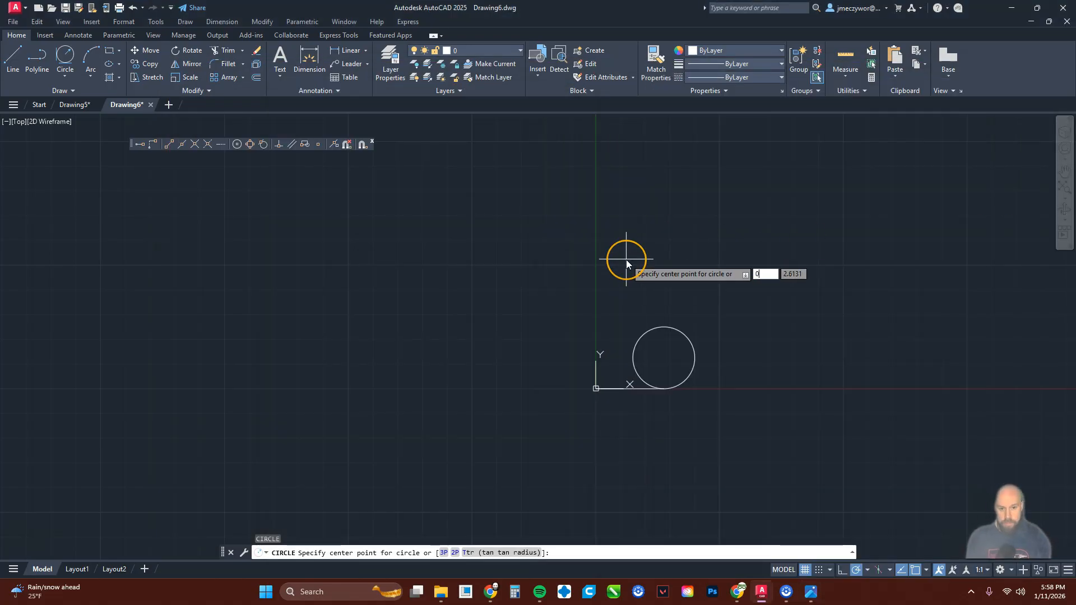
pyautogui.press('Tab')
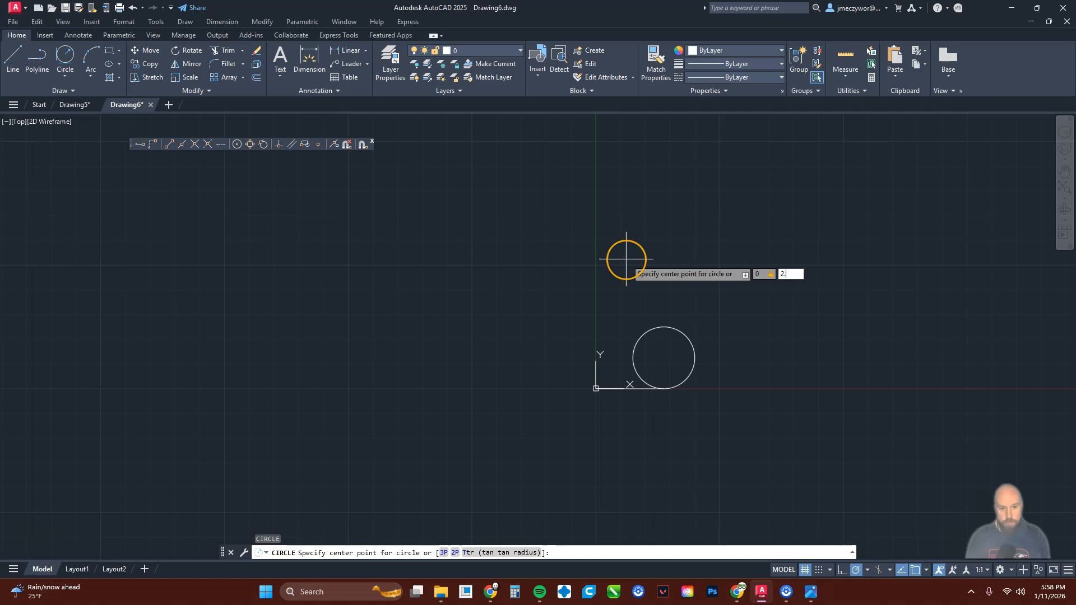
pyautogui.write('2.75')
pyautogui.press('Return')
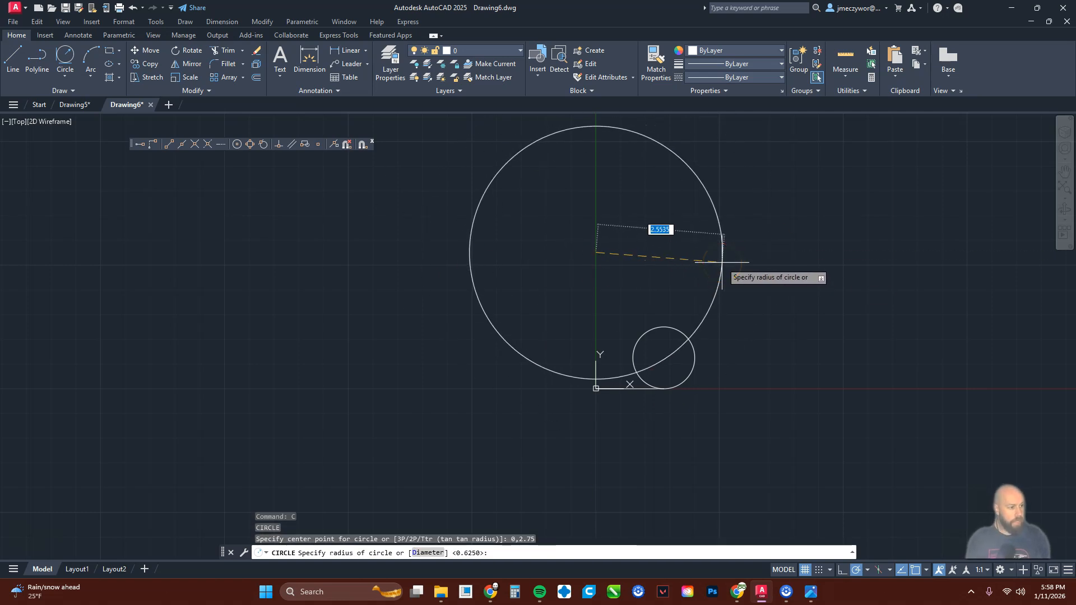
pyautogui.write('.875')
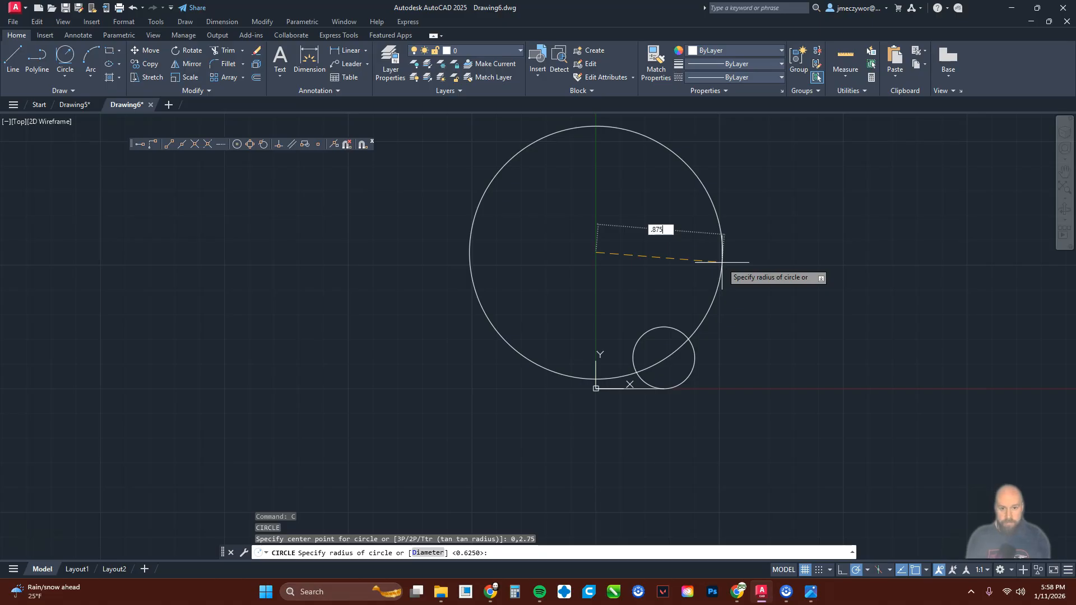
pyautogui.press('Return')
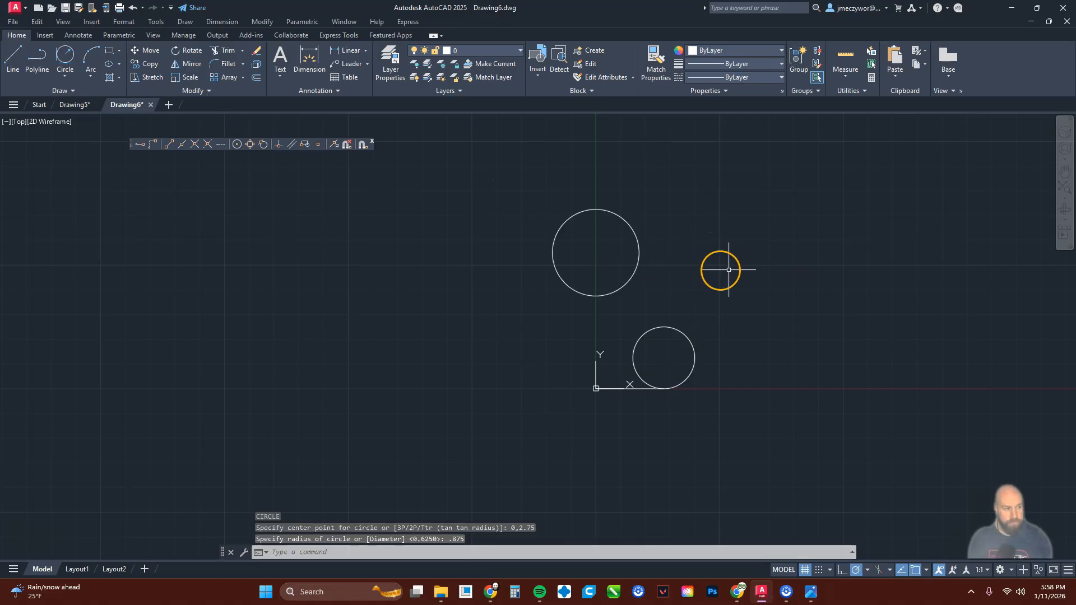
# Step: Draw a circle centred at 2.2,4.7 with a radius of .875 for the plate's upper corner arc
pyautogui.press('Return')
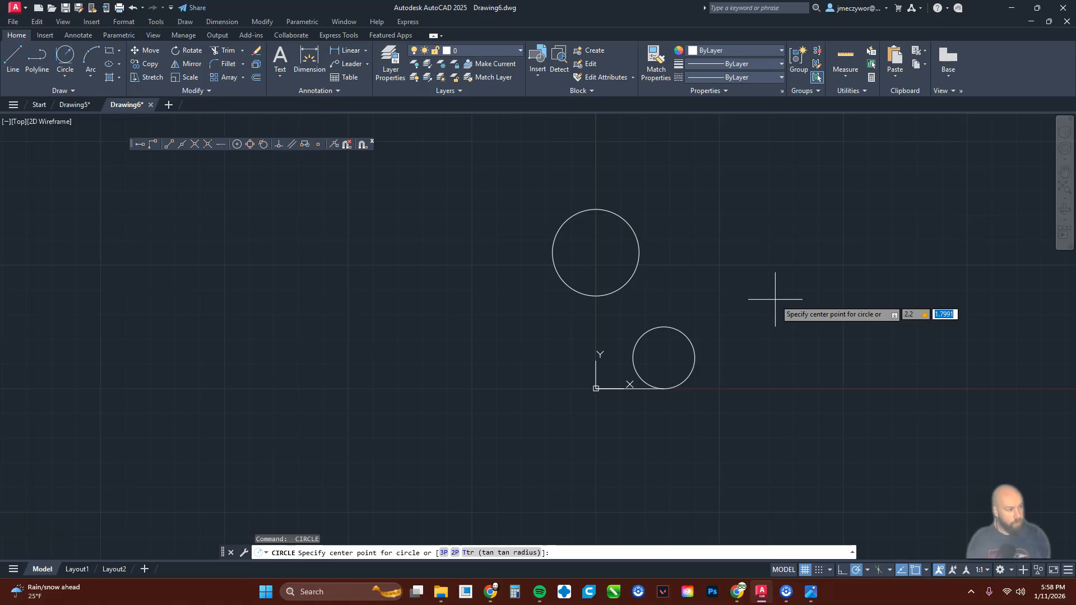
pyautogui.write('2.2,4.7')
pyautogui.press('Return')
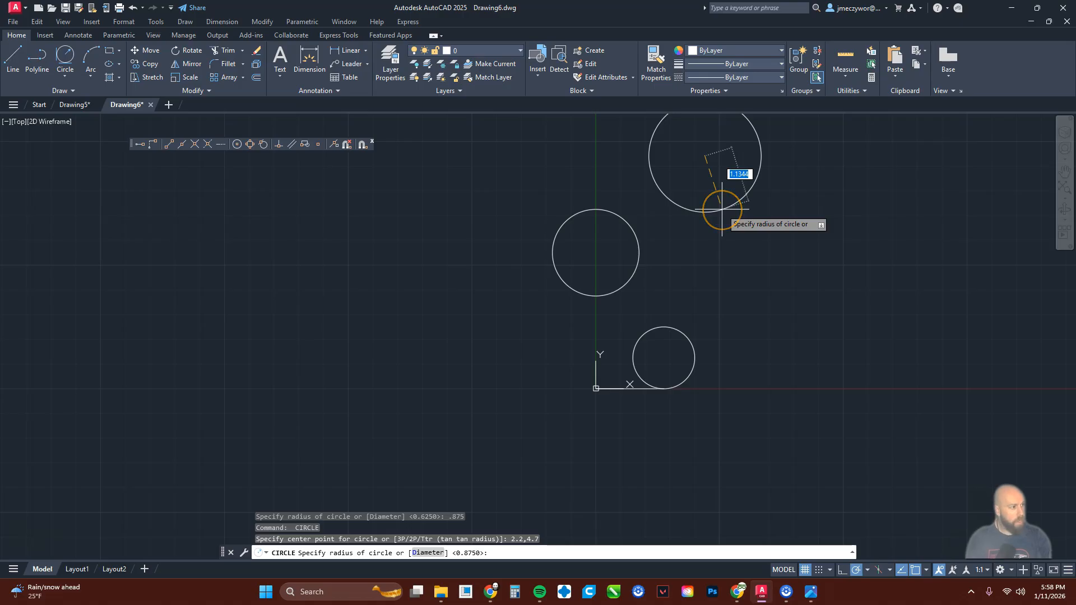
pyautogui.write('.875')
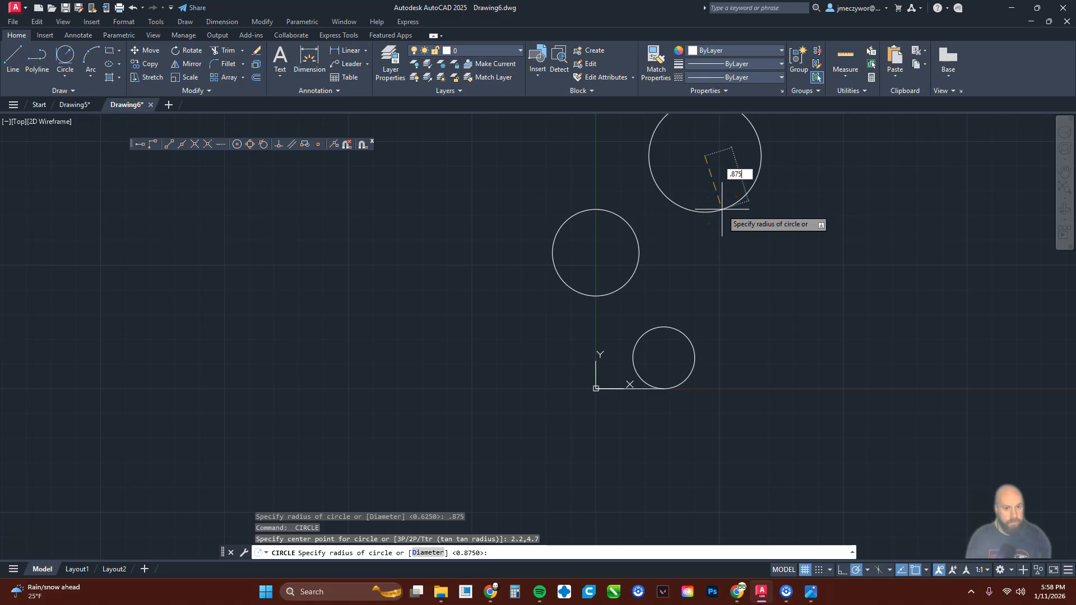
pyautogui.press('Return')
pyautogui.moveTo(836, 266); pyautogui.dragTo(819, 317, button='middle')
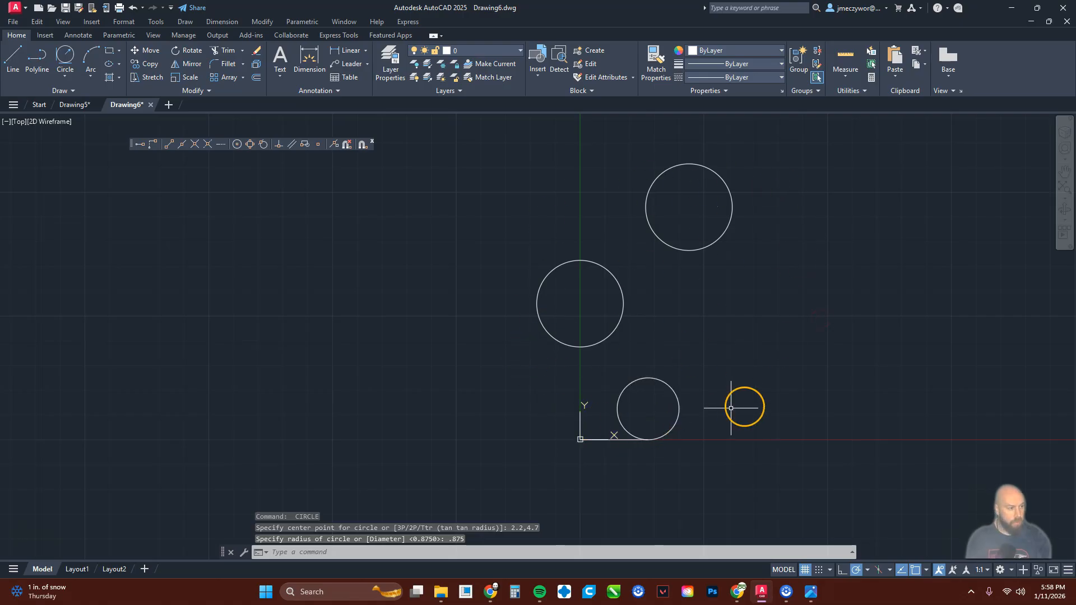
# Step: Reposition the Object Snap toolbar slightly and look up where it is enabled among the AutoCAD toolbars
pyautogui.moveTo(133, 144)
pyautogui.mouseDown()
pyautogui.moveTo(128, 130)
pyautogui.moveTo(142, 144)
pyautogui.mouseUp()
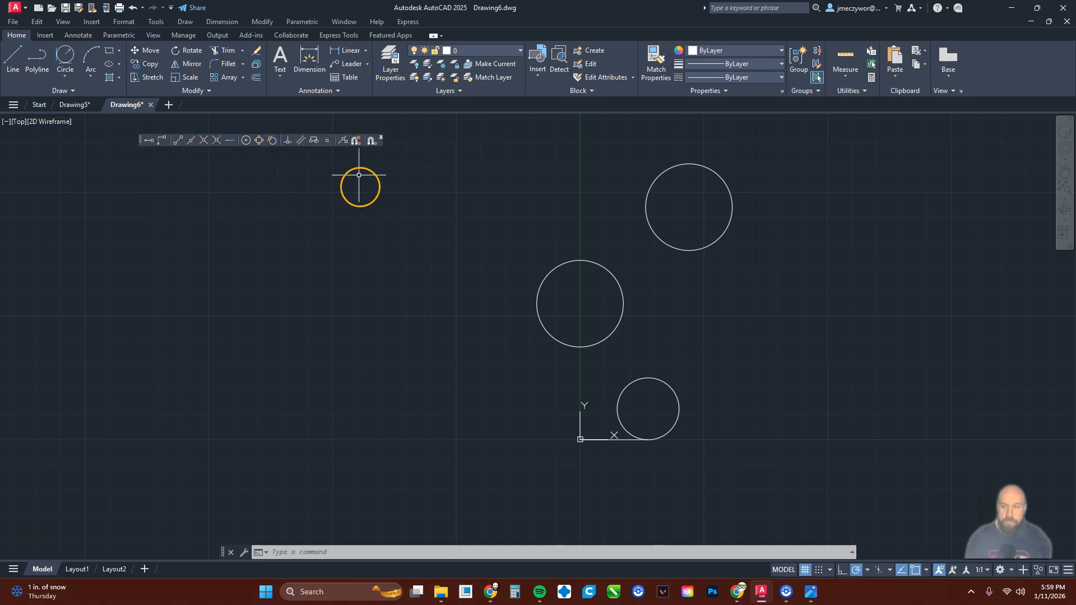
pyautogui.click(171, 8)
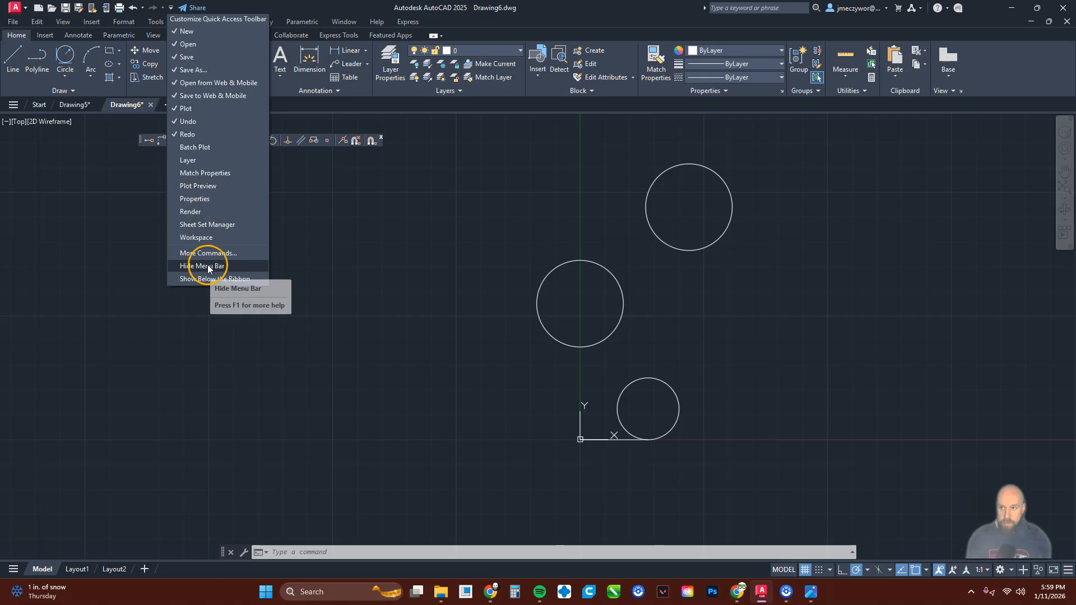
pyautogui.click(156, 22)
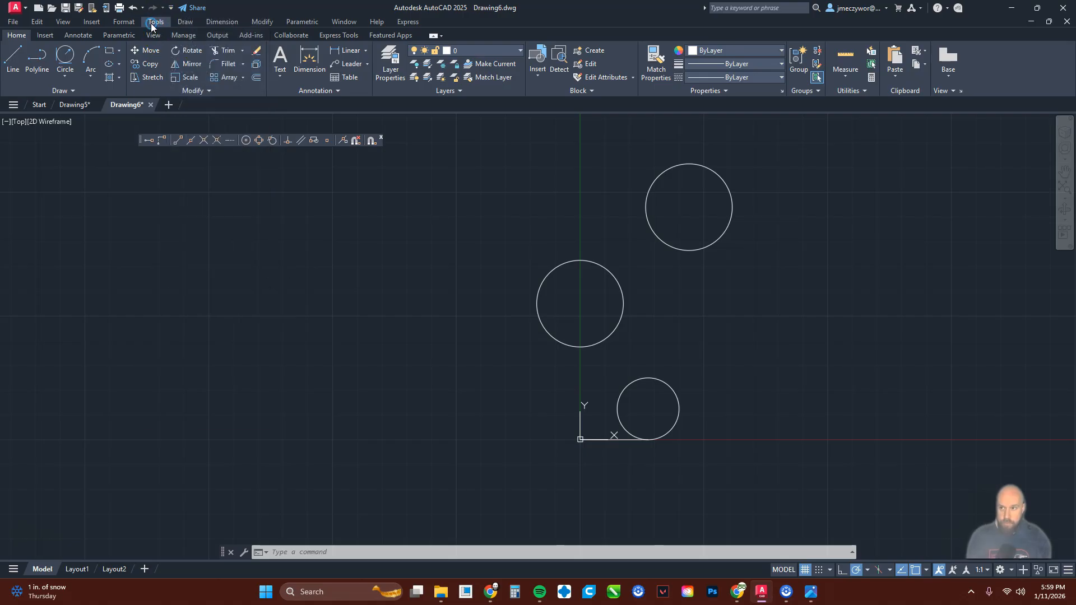
pyautogui.click(151, 22)
pyautogui.moveTo(257, 57)
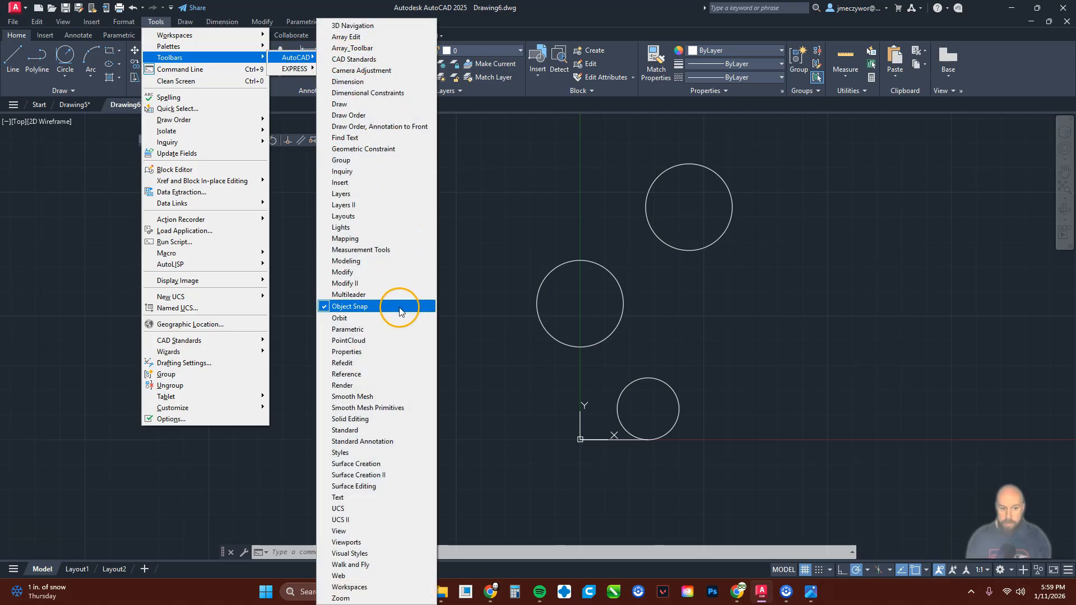
pyautogui.click(548, 30)
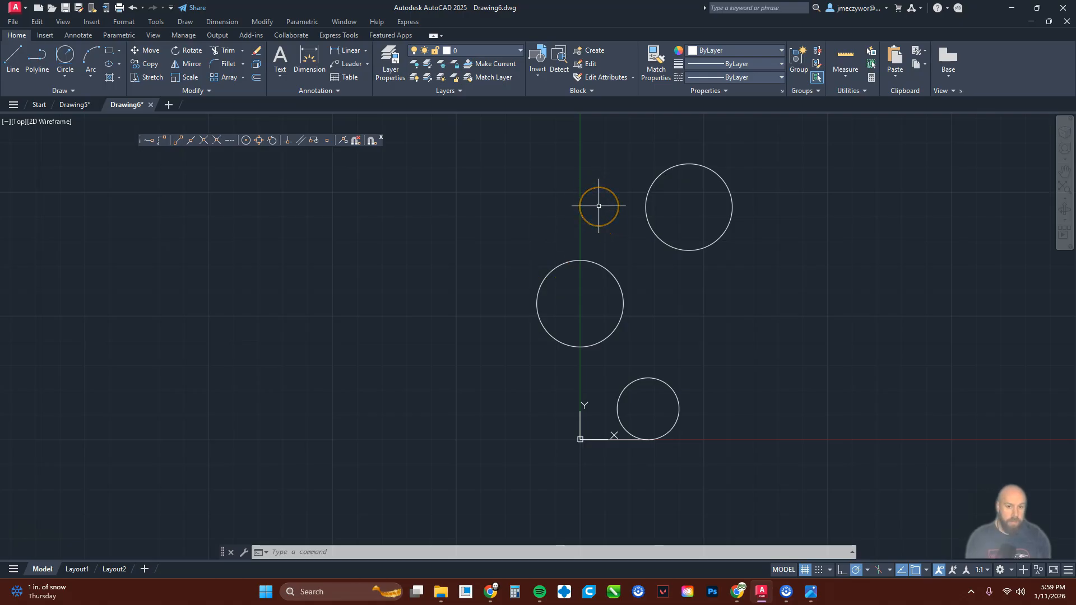
# Step: Draw a line tangent to the outer sides of the .625 radius corner circle and the upper .875 radius circle
pyautogui.write('l')
pyautogui.press('Return')
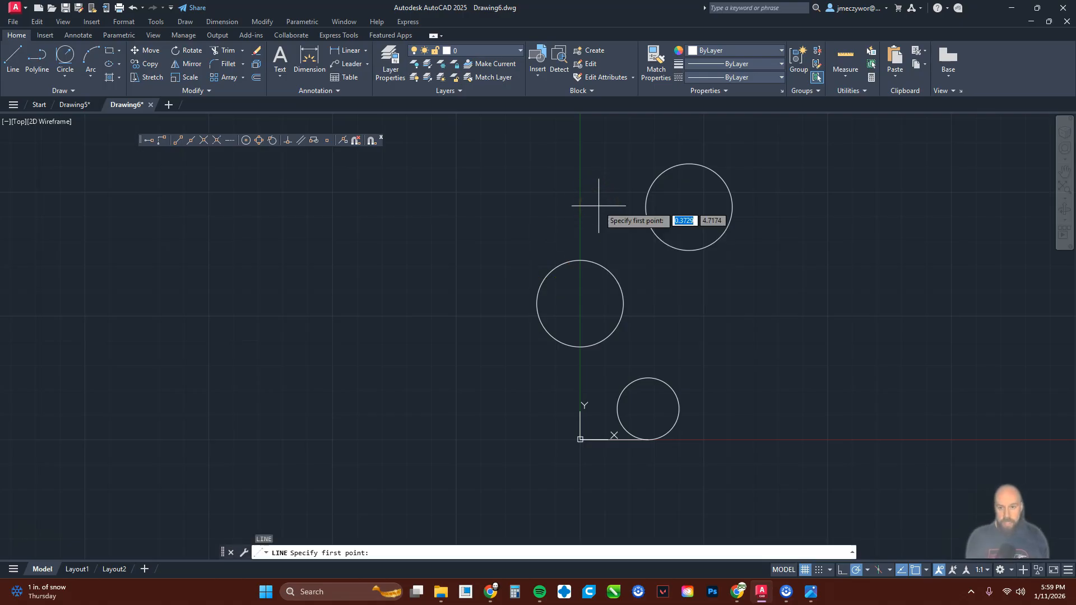
pyautogui.click(274, 142)
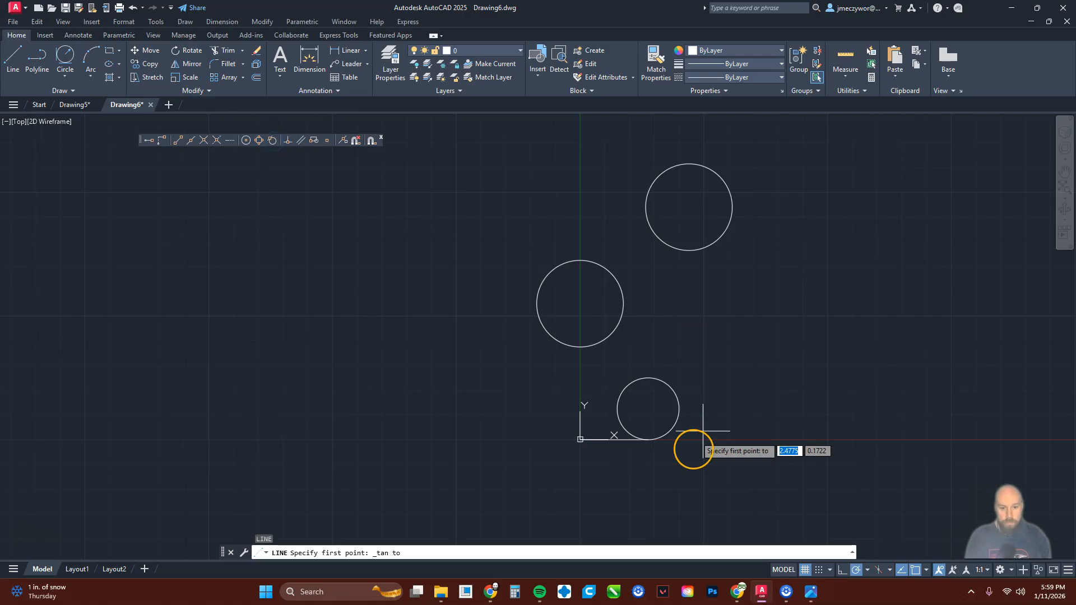
pyautogui.click(680, 412)
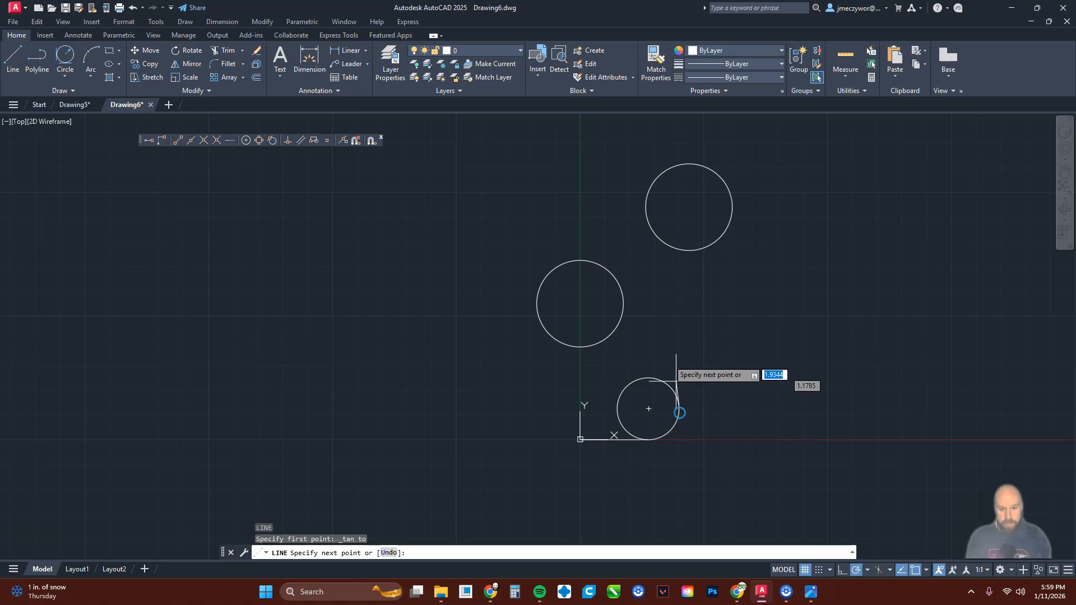
pyautogui.click(272, 141)
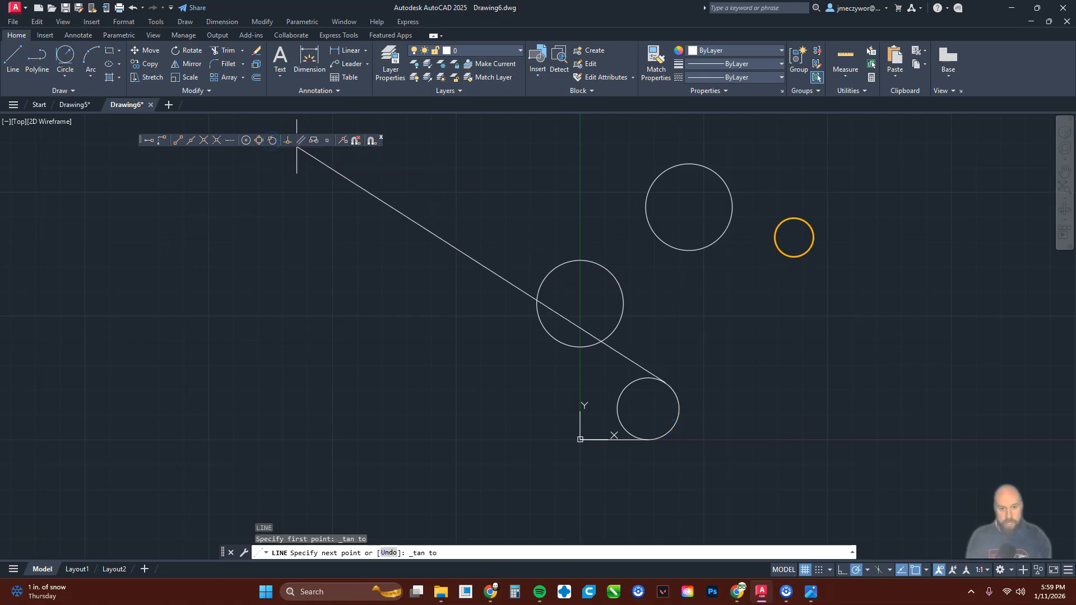
pyautogui.click(732, 214)
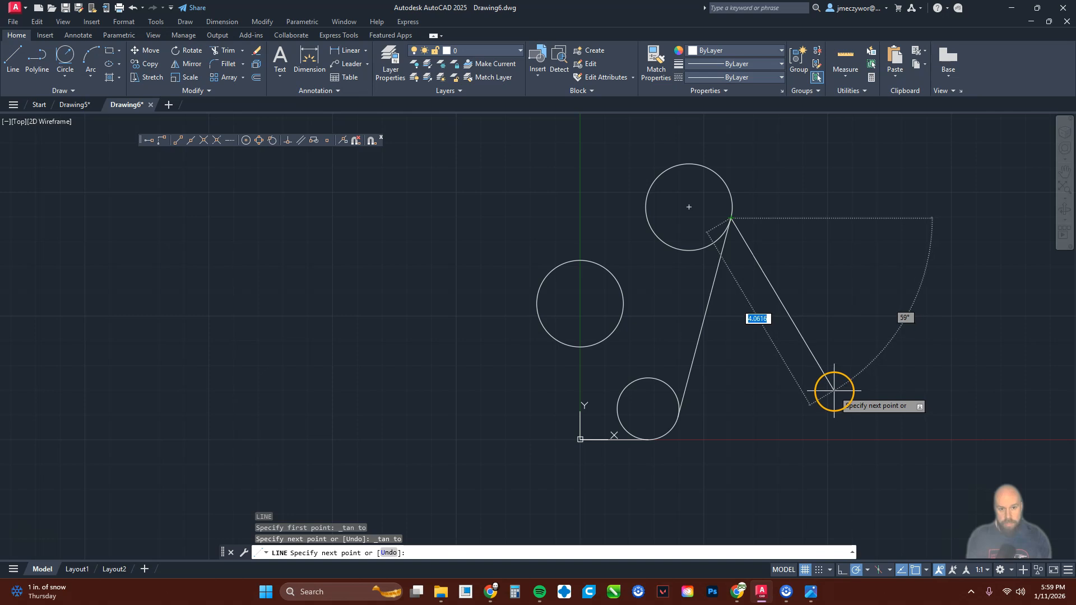
pyautogui.press('Return')
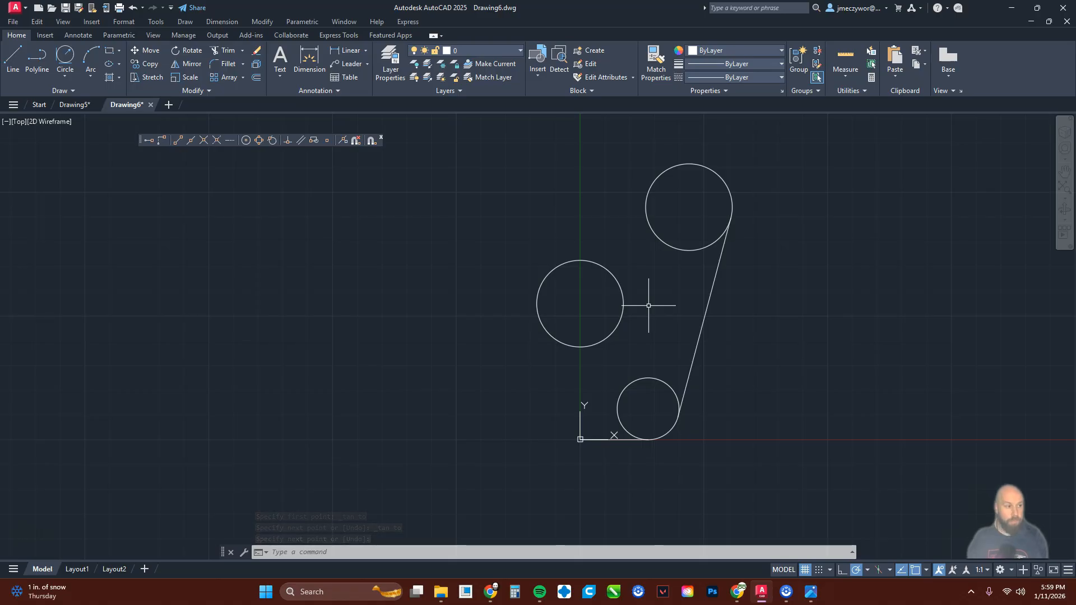
# Step: Check the slot's inner edge in the reference image and draw a construction line tangent to the middle circle's right side and the upper circle's left side
pyautogui.hotkey('alt', 'Tab')
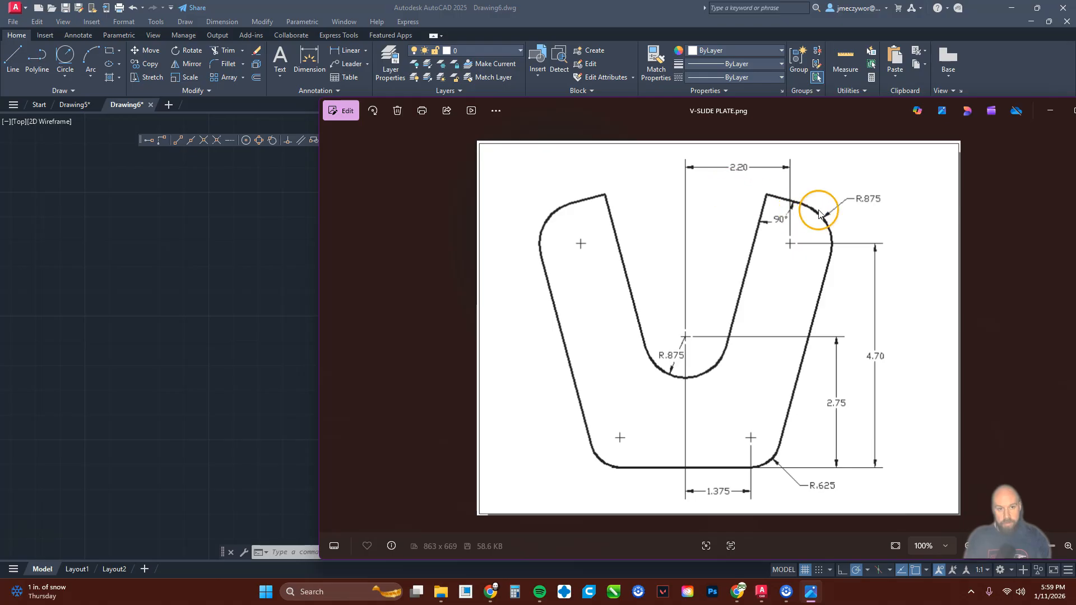
pyautogui.moveTo(789, 112); pyautogui.dragTo(1075, 157)
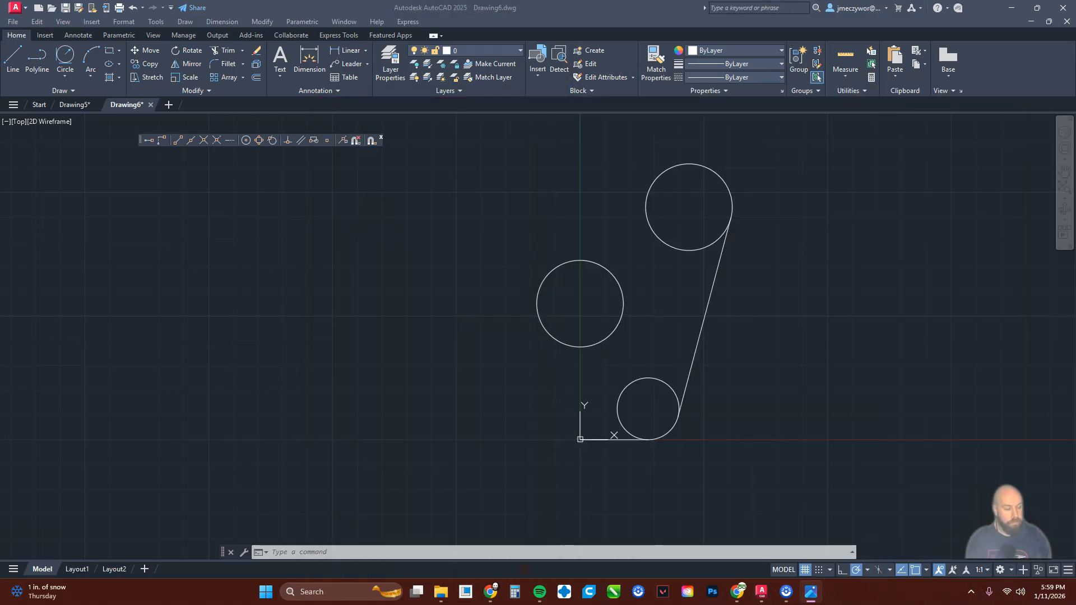
pyautogui.click(497, 310)
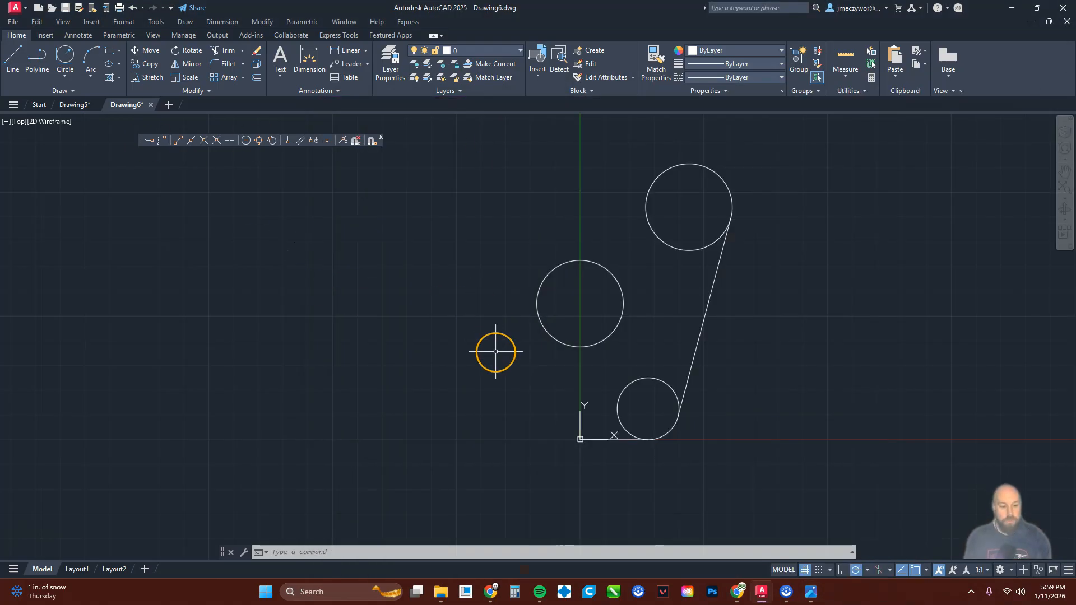
pyautogui.write('xl')
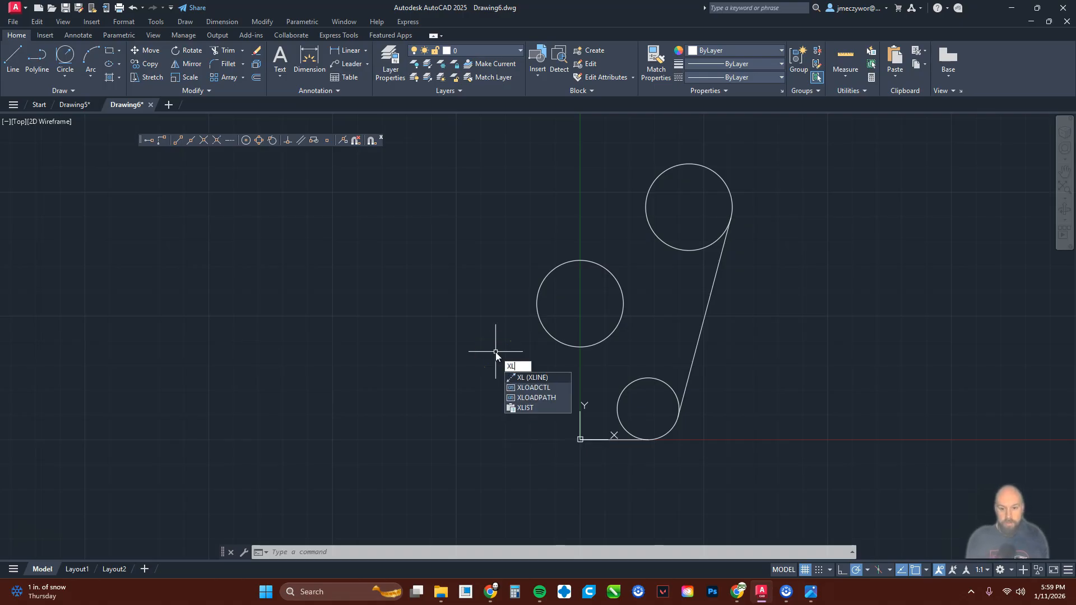
pyautogui.press('Return')
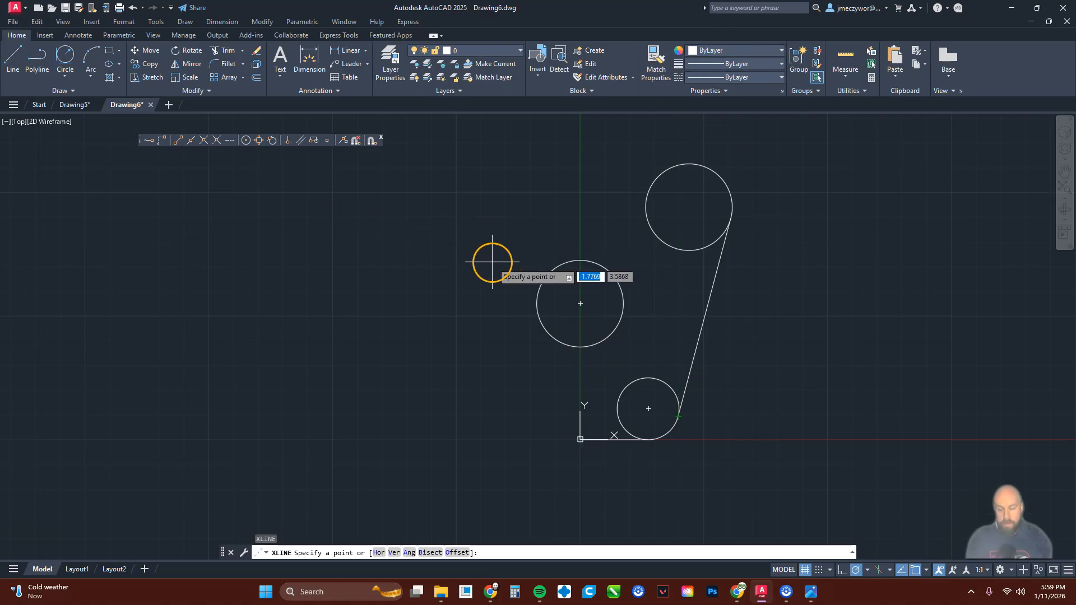
pyautogui.click(273, 141)
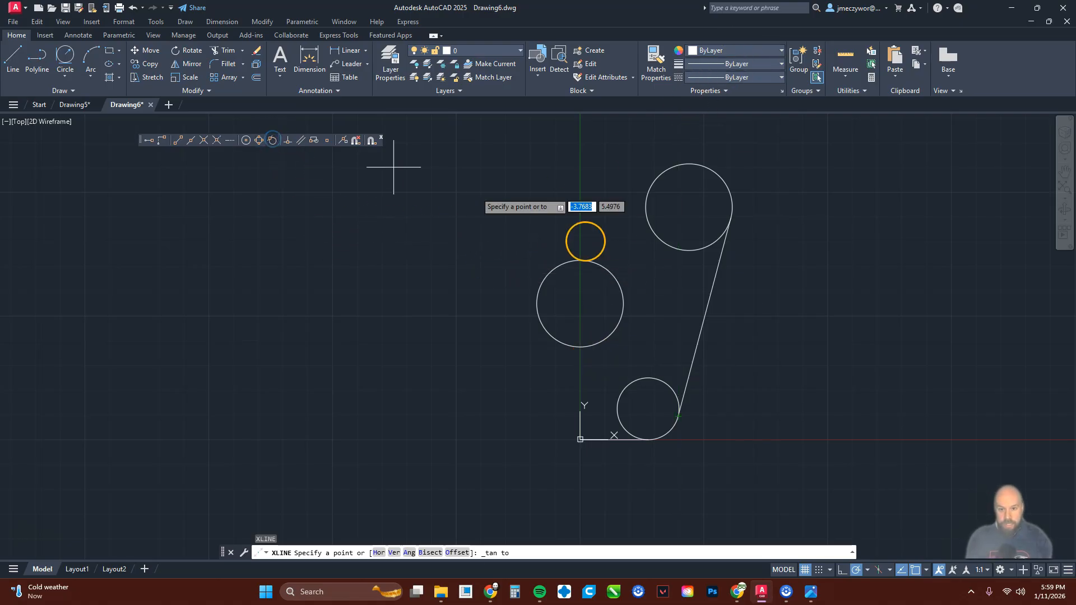
pyautogui.click(624, 314)
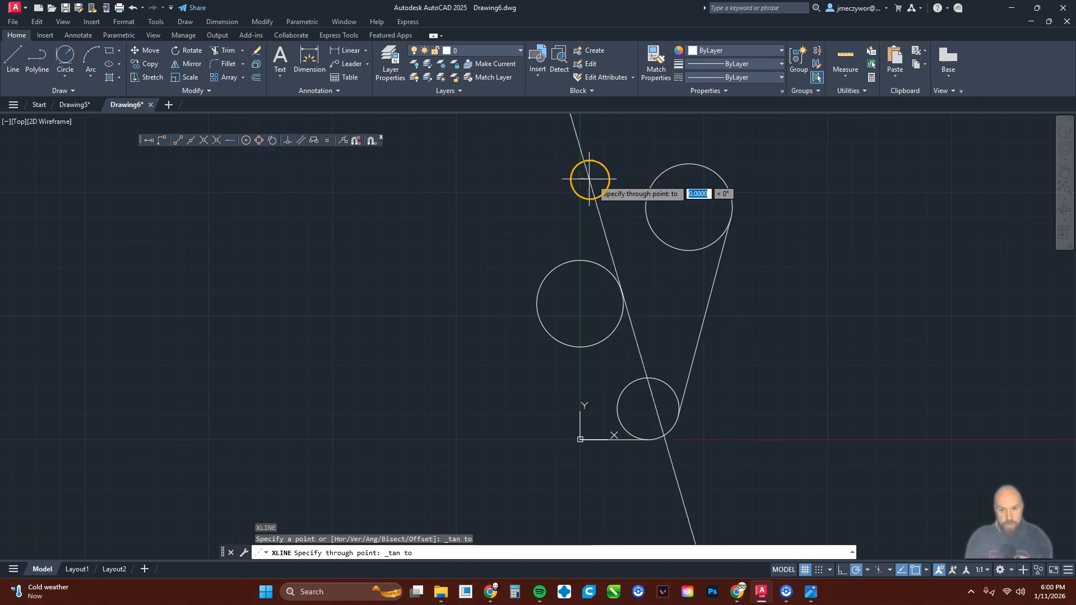
pyautogui.click(649, 188)
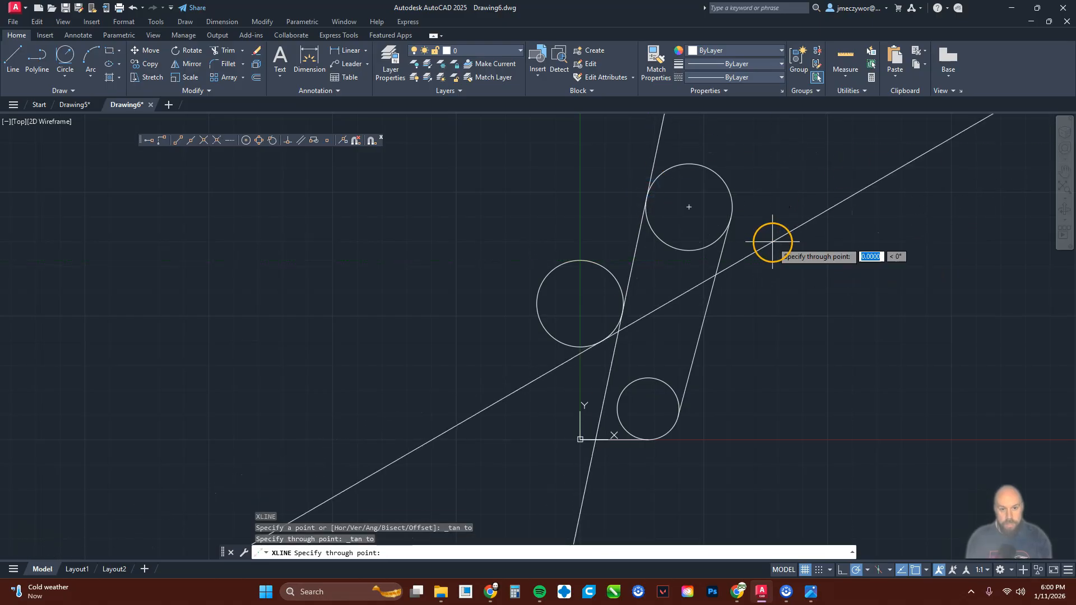
pyautogui.press('Return')
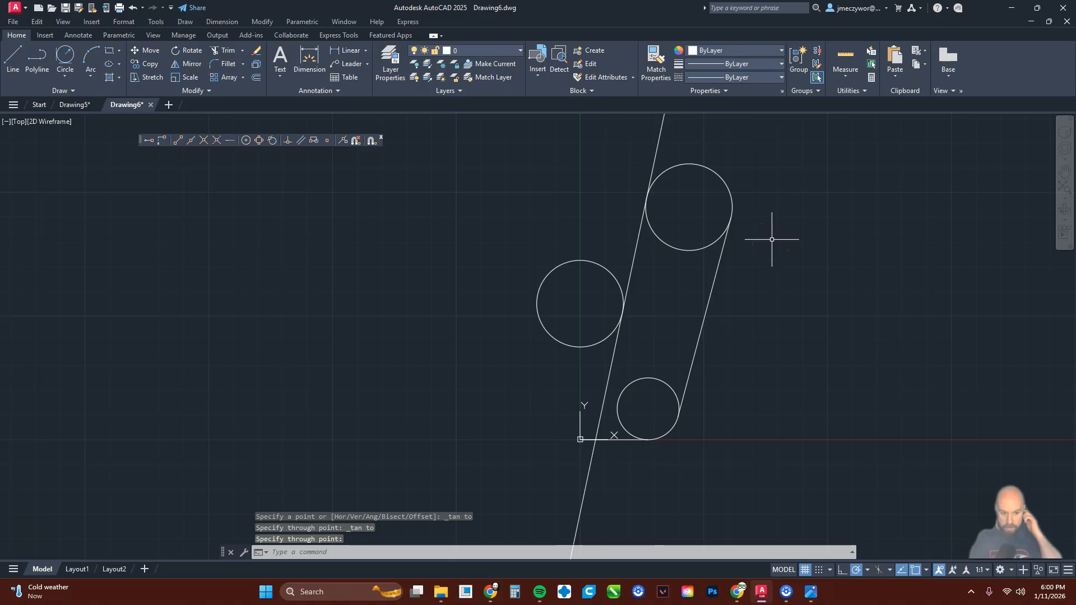
# Step: Draw a construction line tangent to the upper circle's top and perpendicular to the slot's inner edge construction line
pyautogui.press('Return')
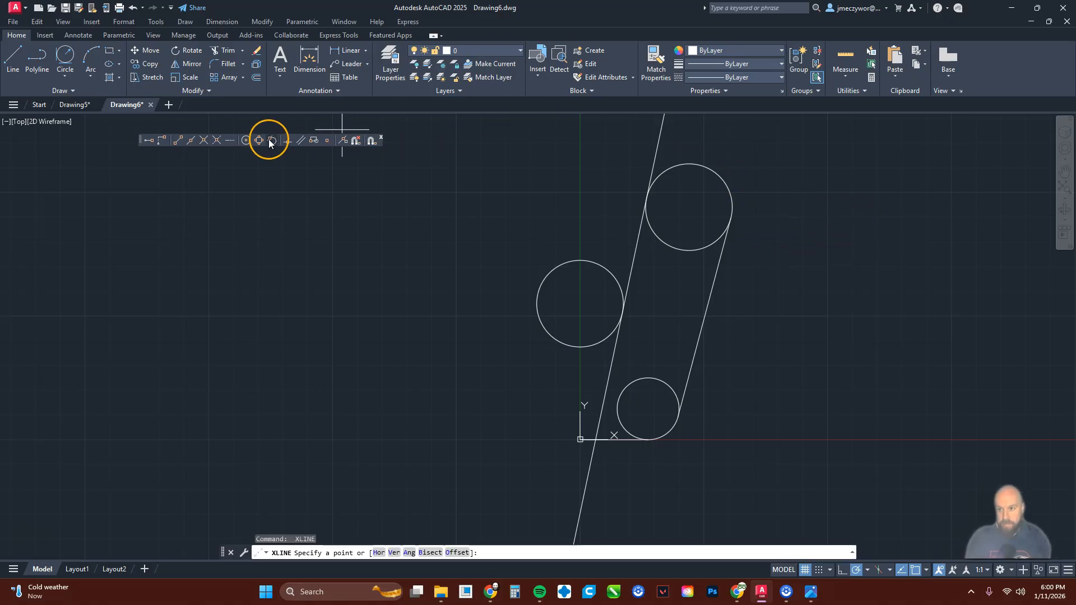
pyautogui.click(698, 164)
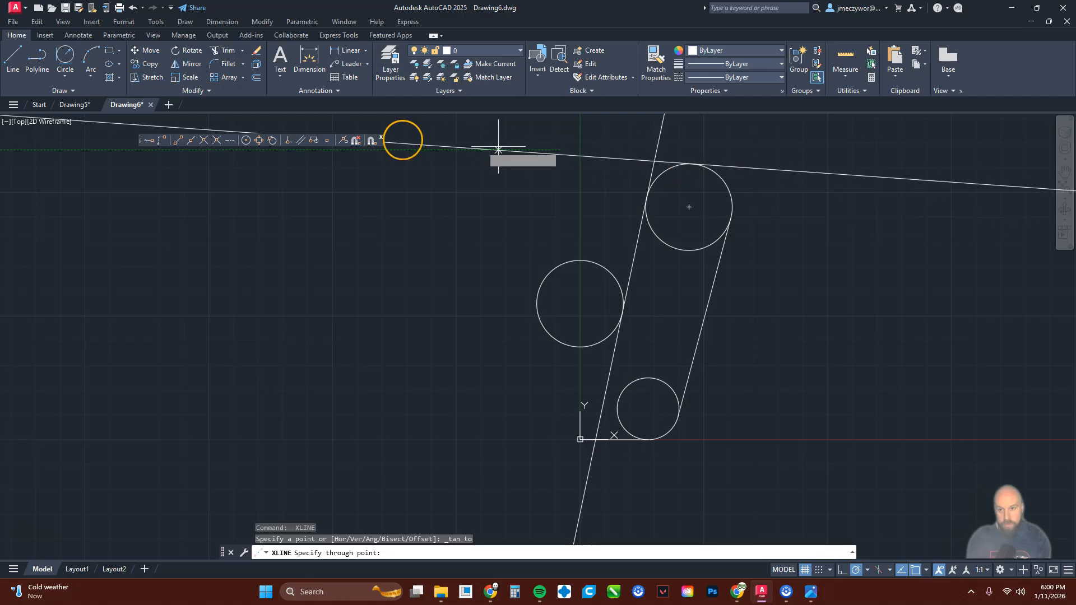
pyautogui.click(287, 141)
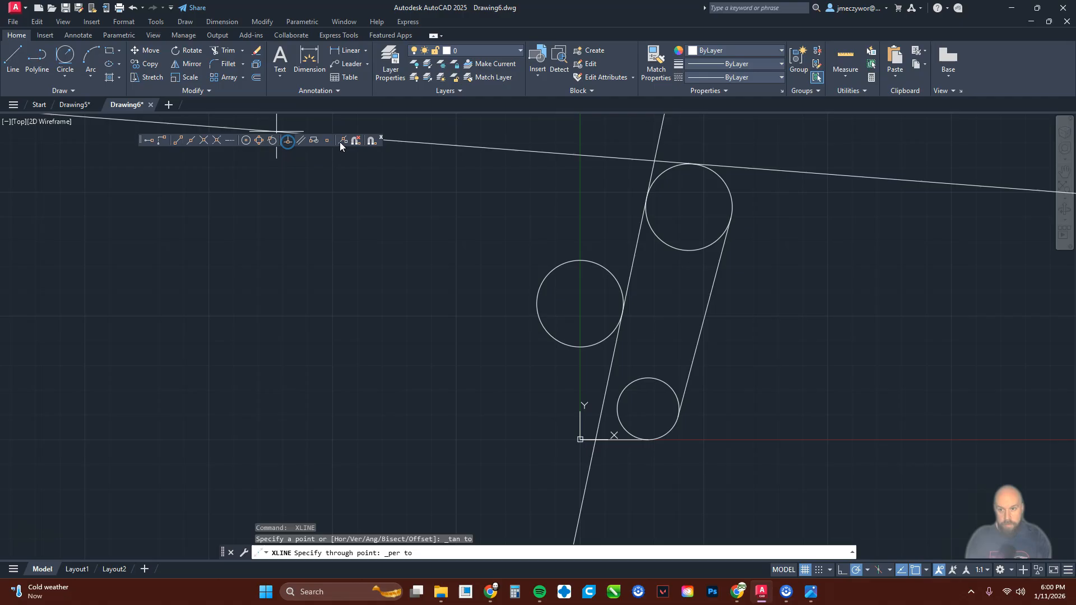
pyautogui.click(655, 157)
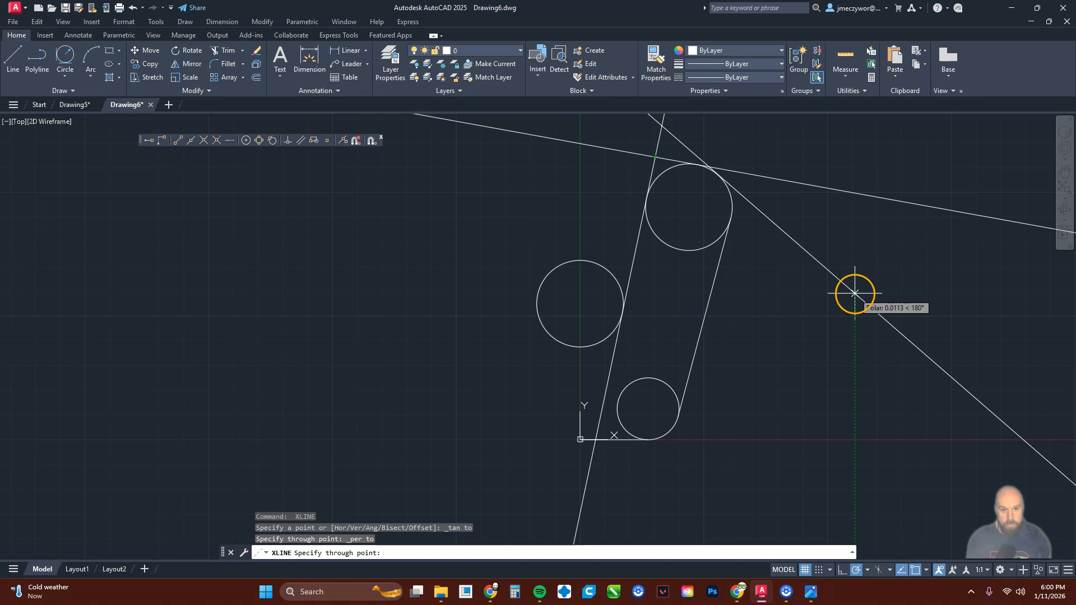
pyautogui.press('Escape')
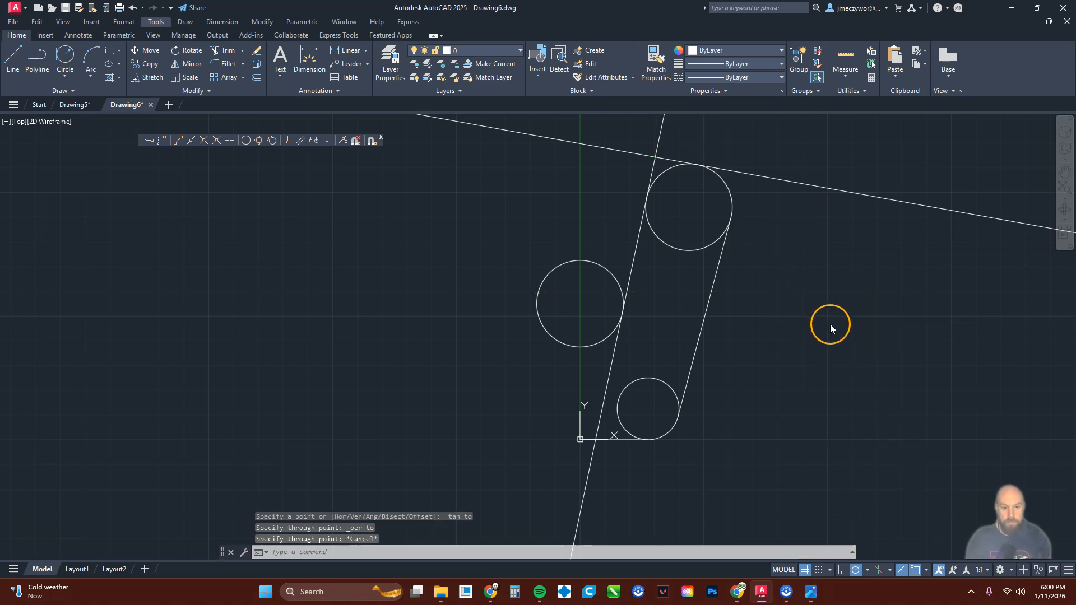
pyautogui.click(800, 345)
pyautogui.click(788, 356)
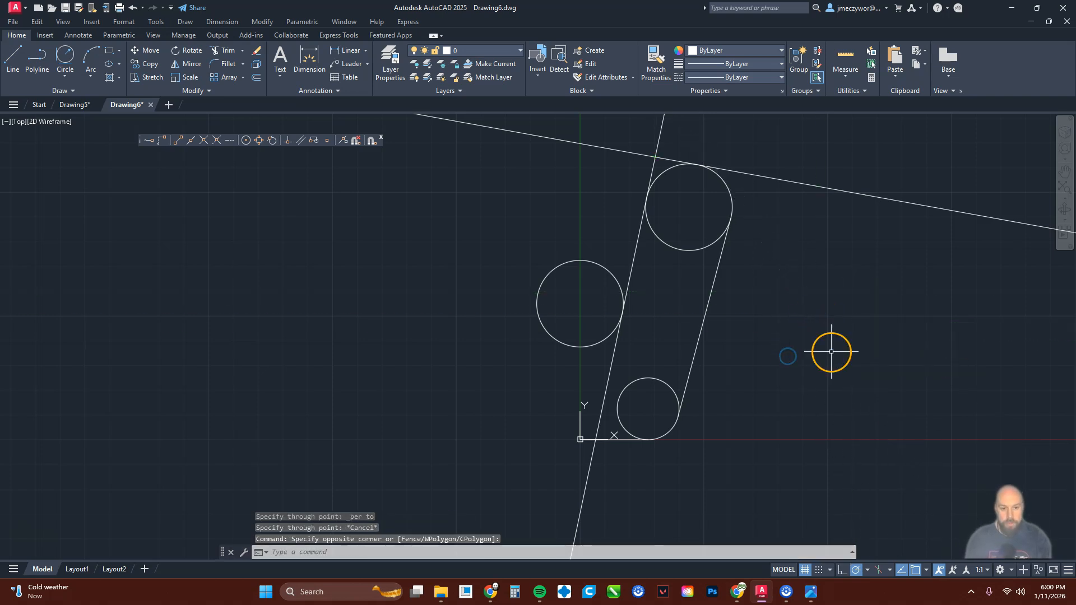
# Step: Trim both construction lines beyond the upper circle's tangent point and the corner where they cross
pyautogui.write('tr')
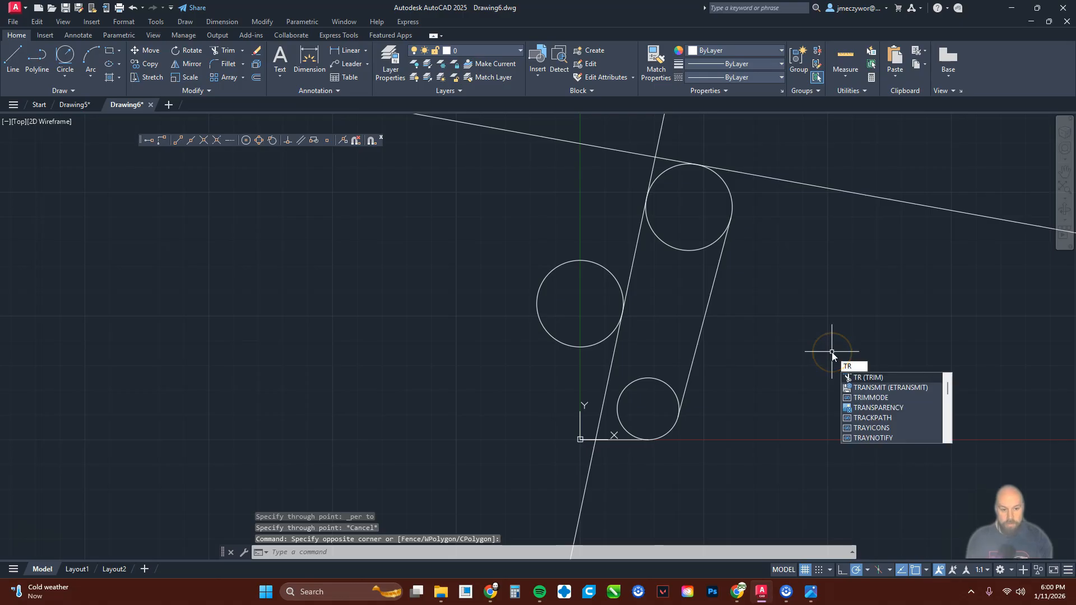
pyautogui.press('Return')
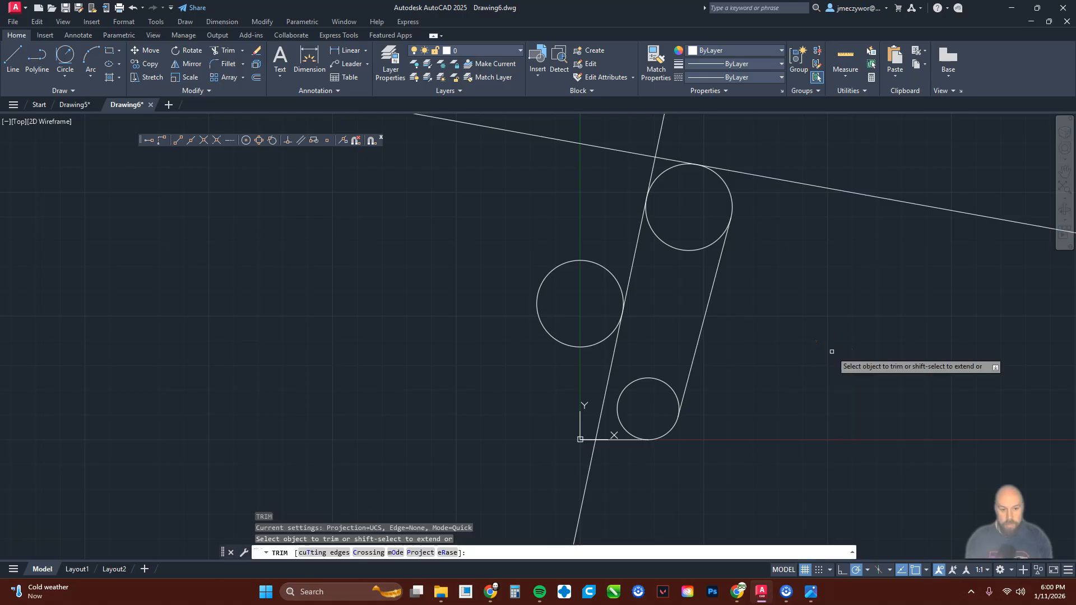
pyautogui.click(819, 188)
pyautogui.click(660, 130)
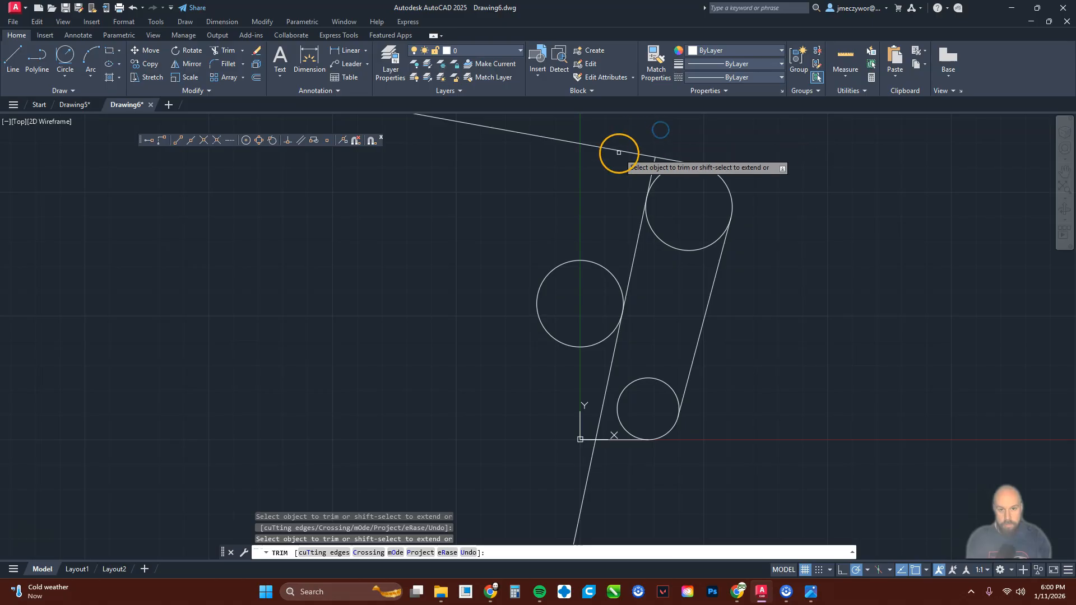
pyautogui.click(618, 152)
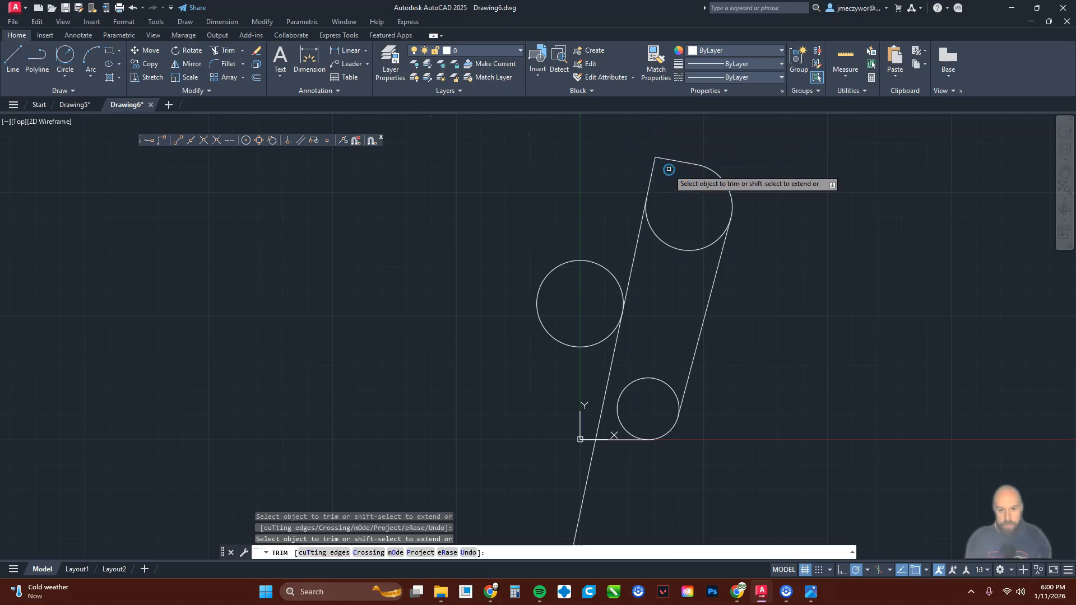
# Step: Trim the inner portions of the upper and lower corner circles and the construction line below the middle circle
pyautogui.click(668, 169)
pyautogui.click(675, 247)
pyautogui.click(638, 378)
pyautogui.click(587, 481)
pyautogui.click(597, 407)
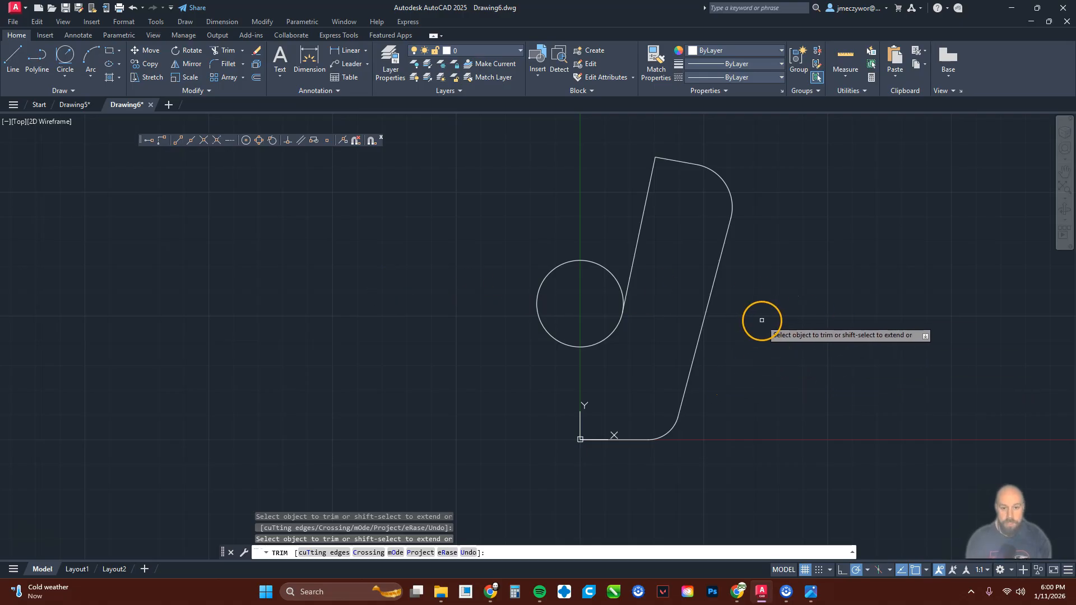
pyautogui.press('Escape')
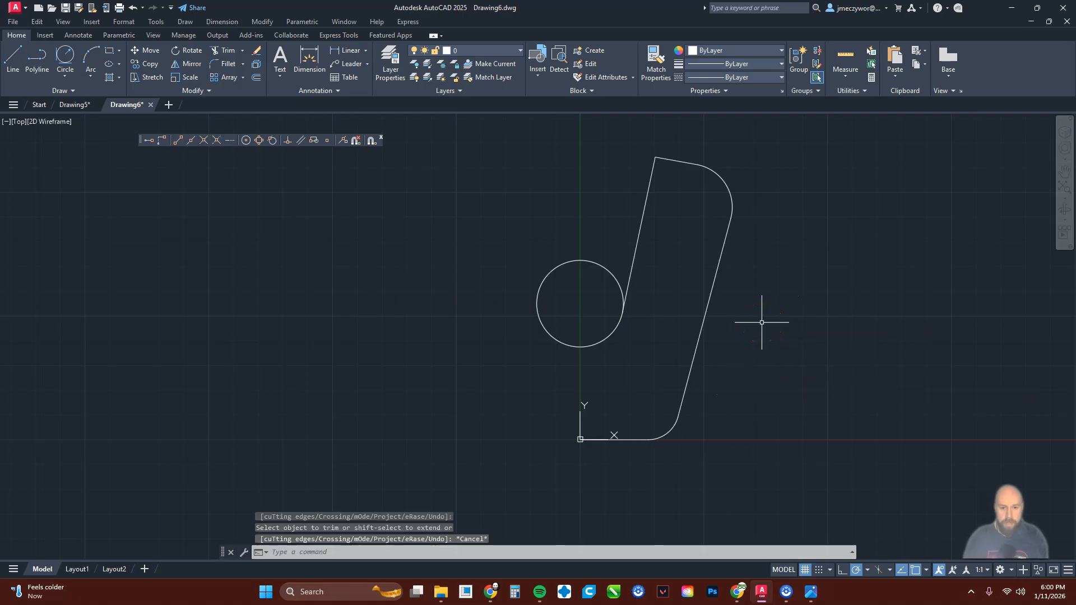
# Step: Mirror the right half of the outline about the vertical line from the origin through the middle circle's centre, keeping the source objects
pyautogui.write('mi')
pyautogui.press('Return')
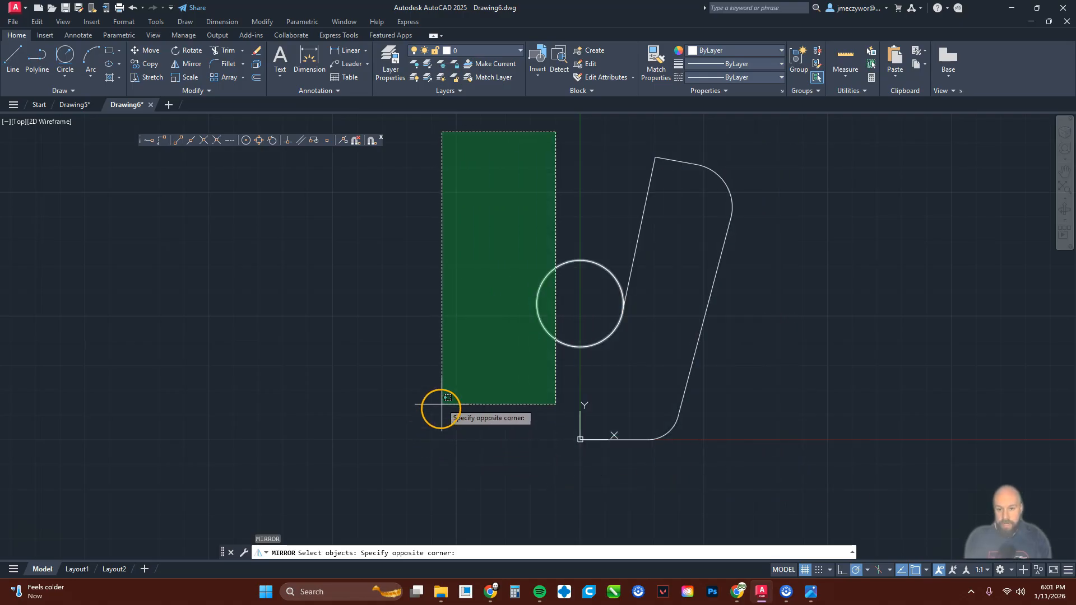
pyautogui.click(761, 483)
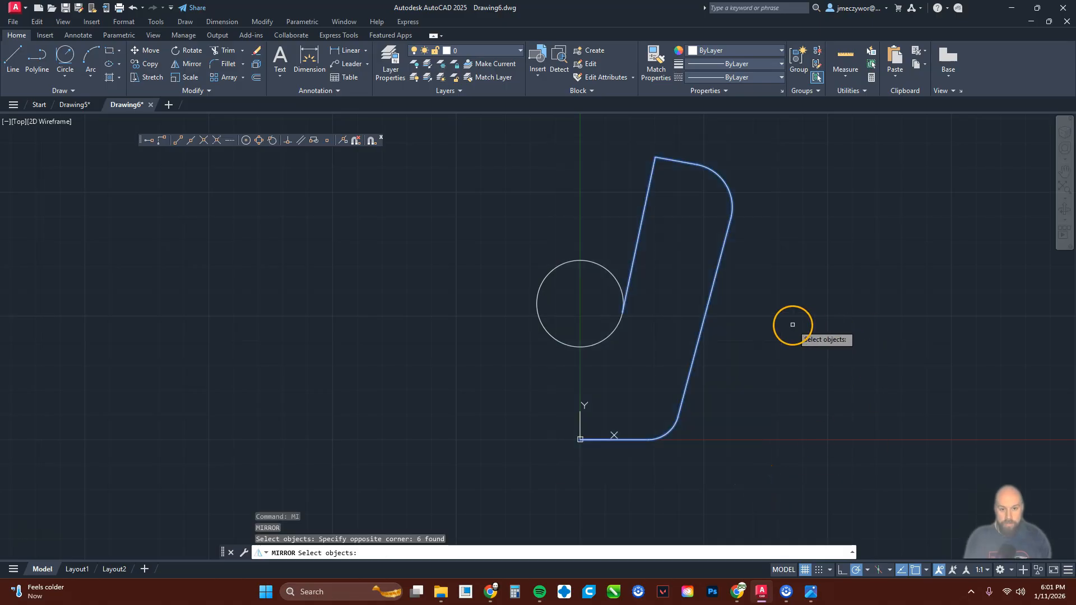
pyautogui.press('Return')
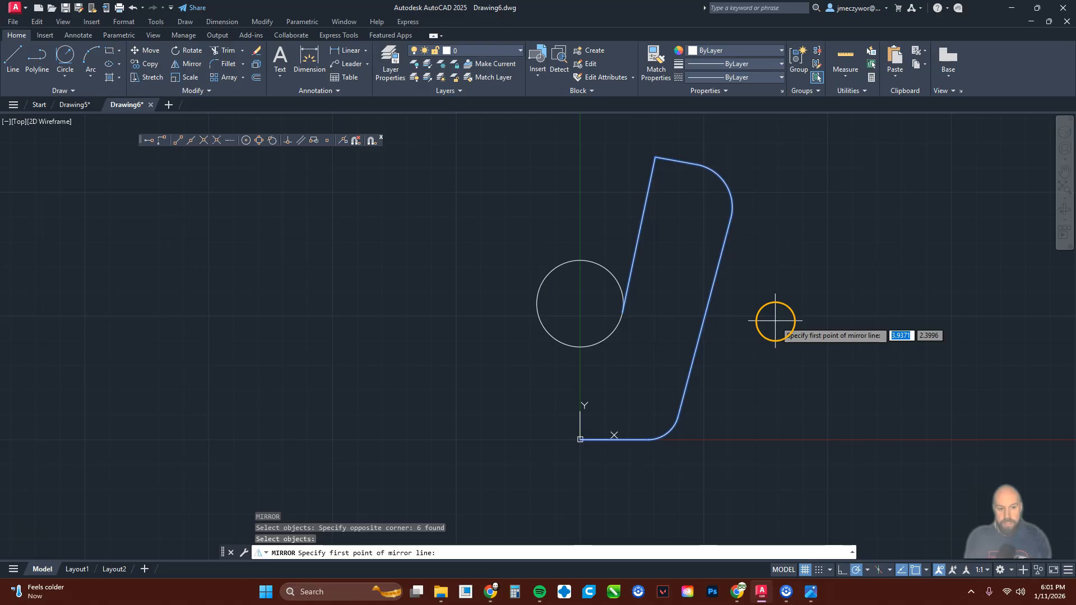
pyautogui.click(580, 439)
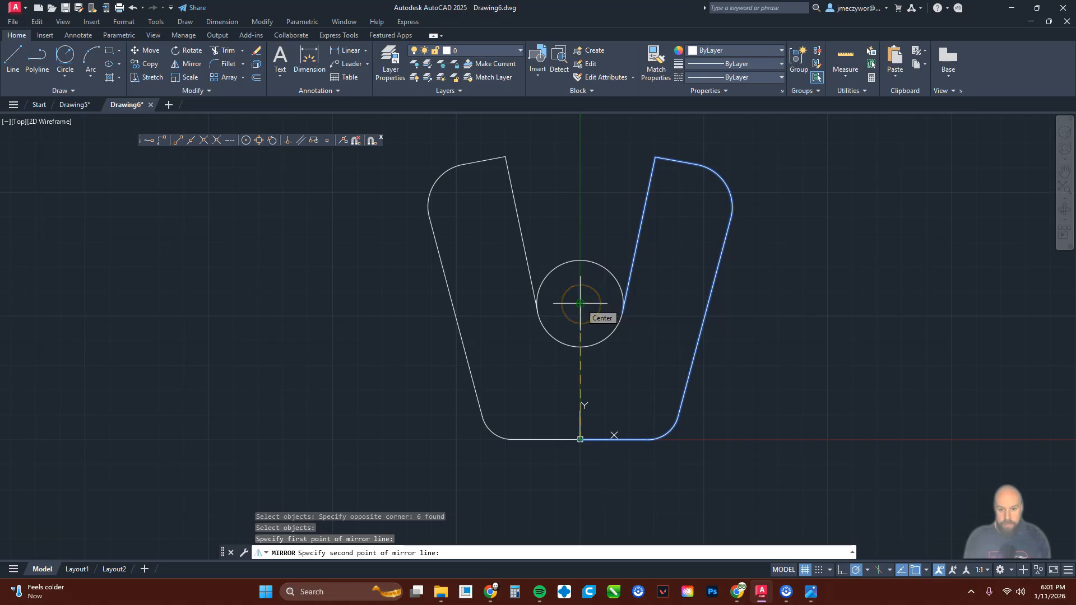
pyautogui.click(580, 304)
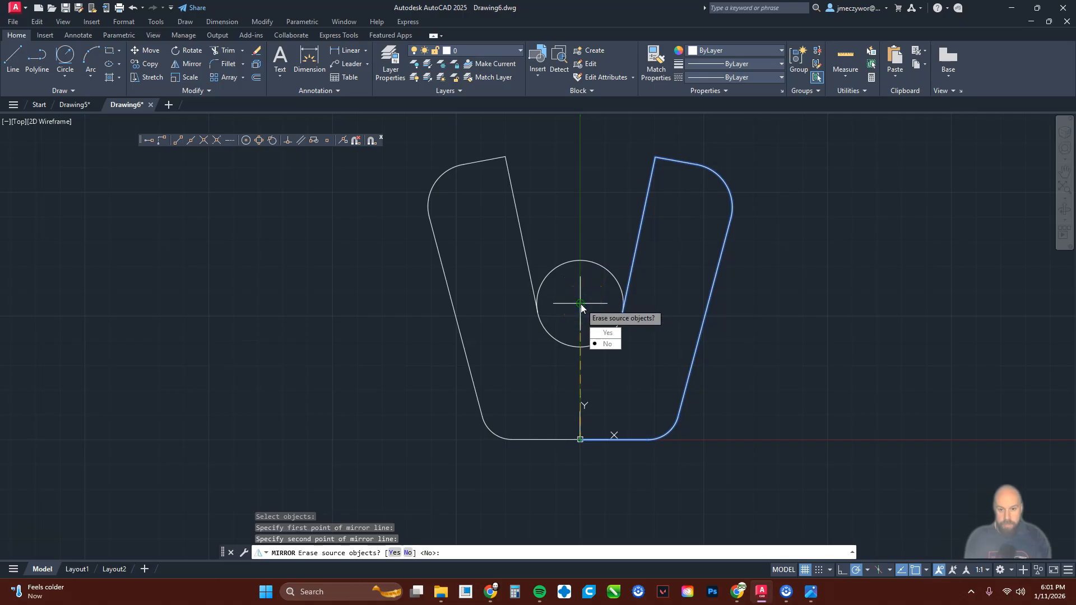
pyautogui.click(605, 344)
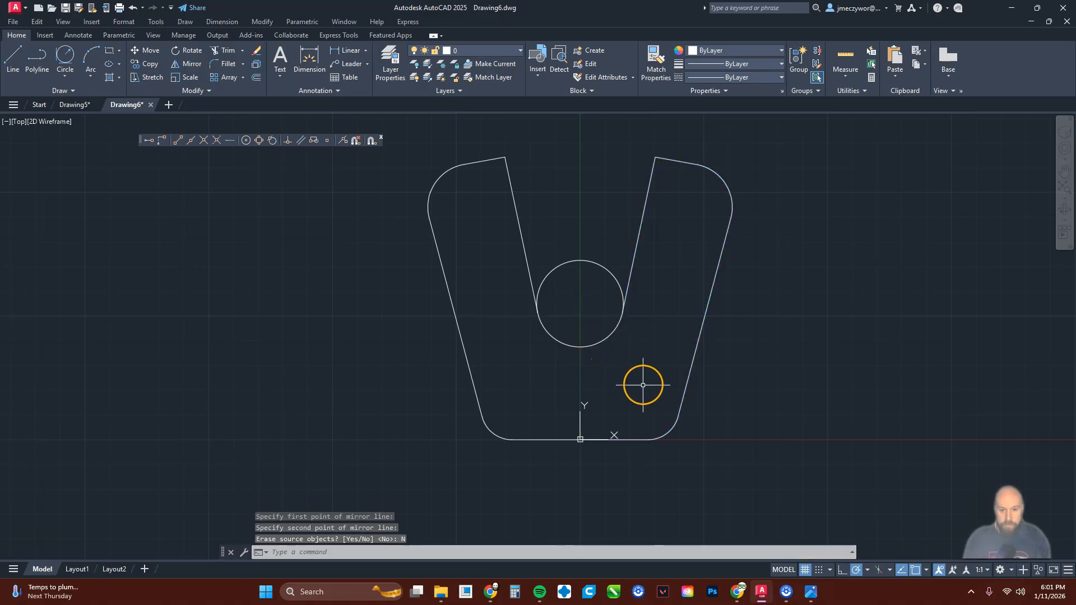
# Step: Trim the upper part of the middle circle between the two slot edges to leave the slot's rounded bottom
pyautogui.write('tr')
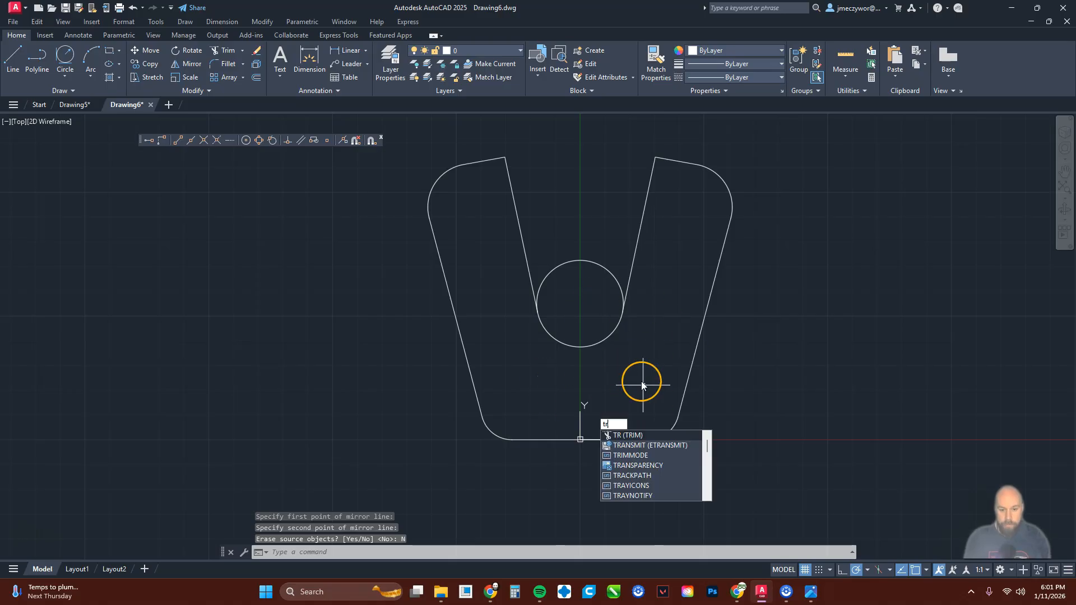
pyautogui.press('Return')
pyautogui.click(594, 261)
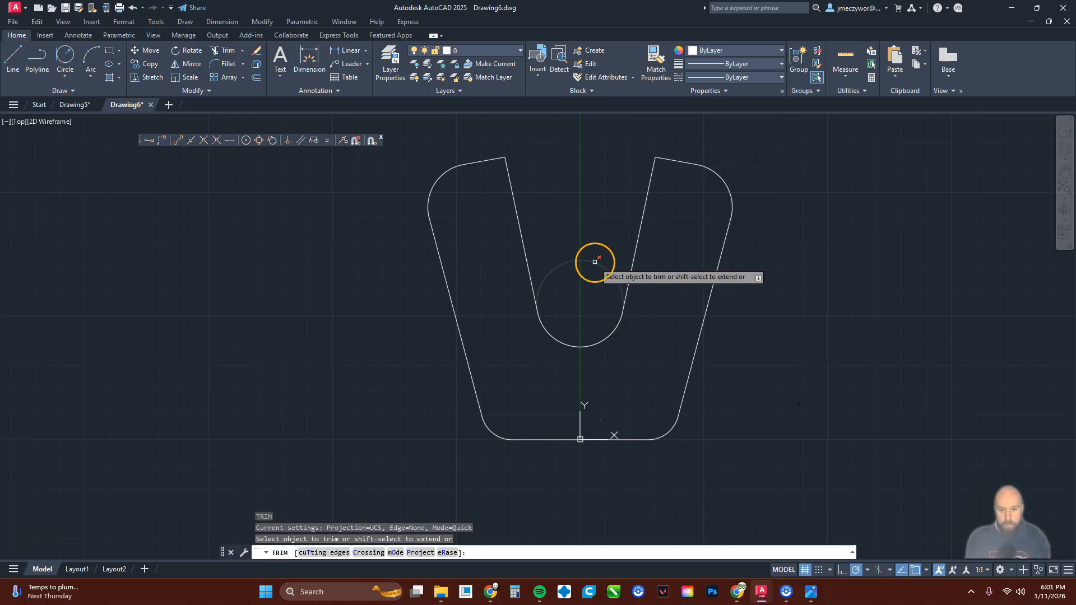
pyautogui.press('Escape')
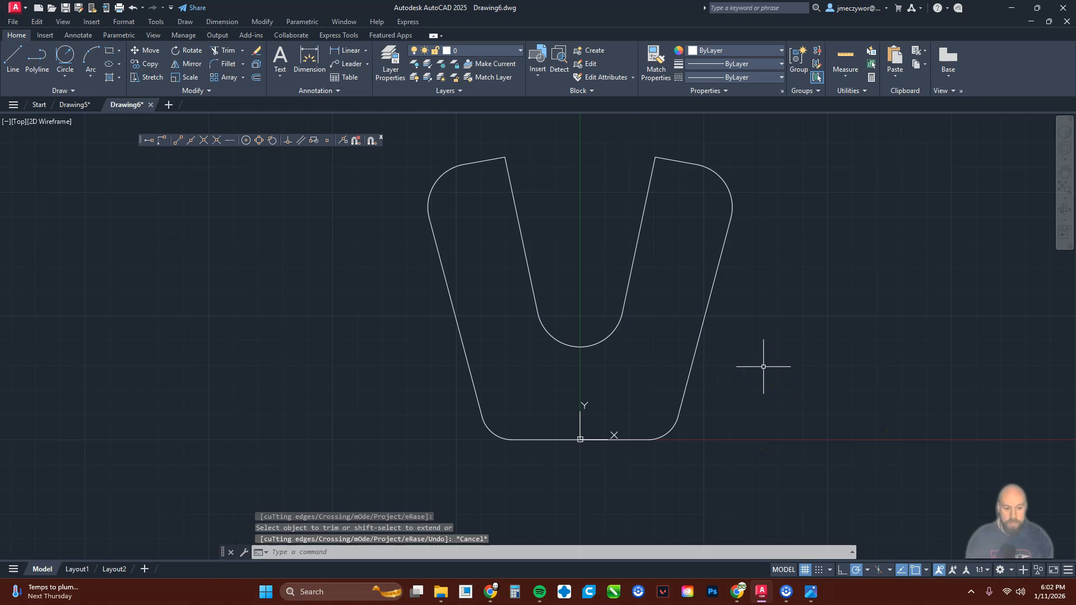
pyautogui.moveTo(746, 340); pyautogui.dragTo(760, 350, button='middle')
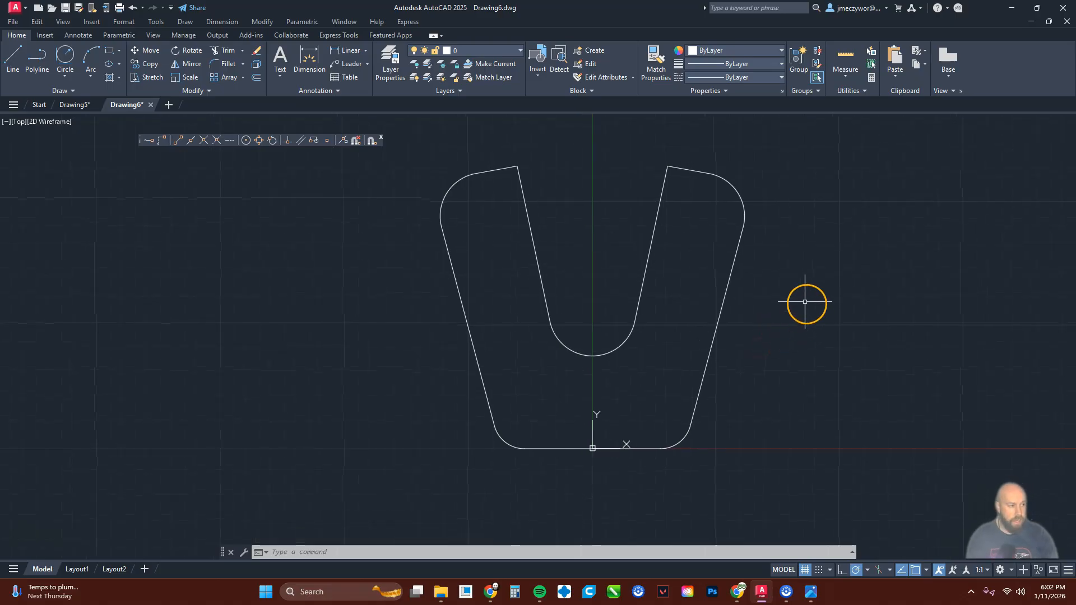